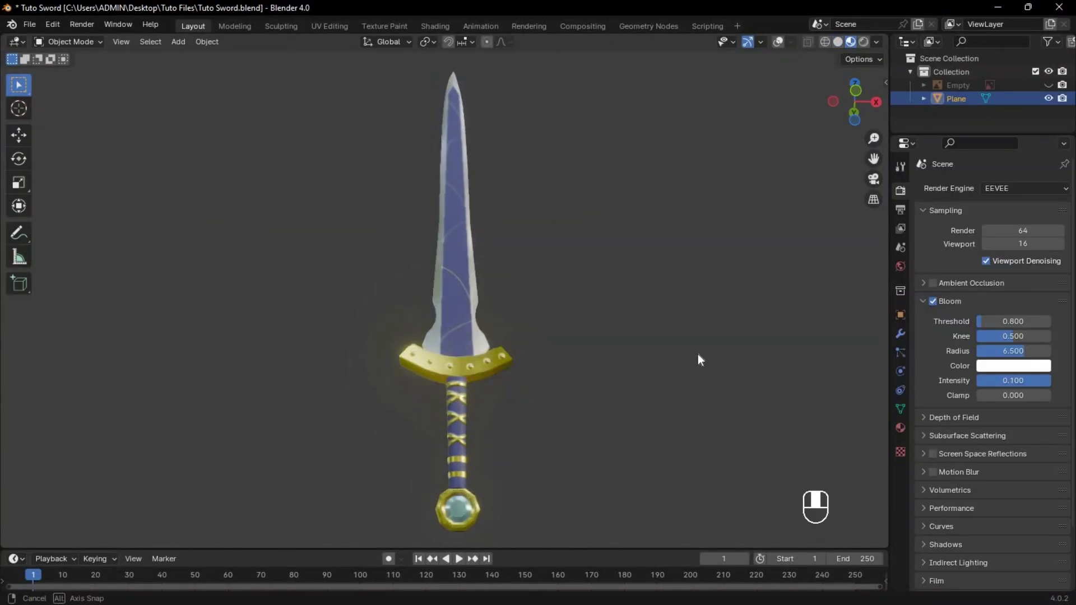
middle_click_drag(698, 356, 639, 356)
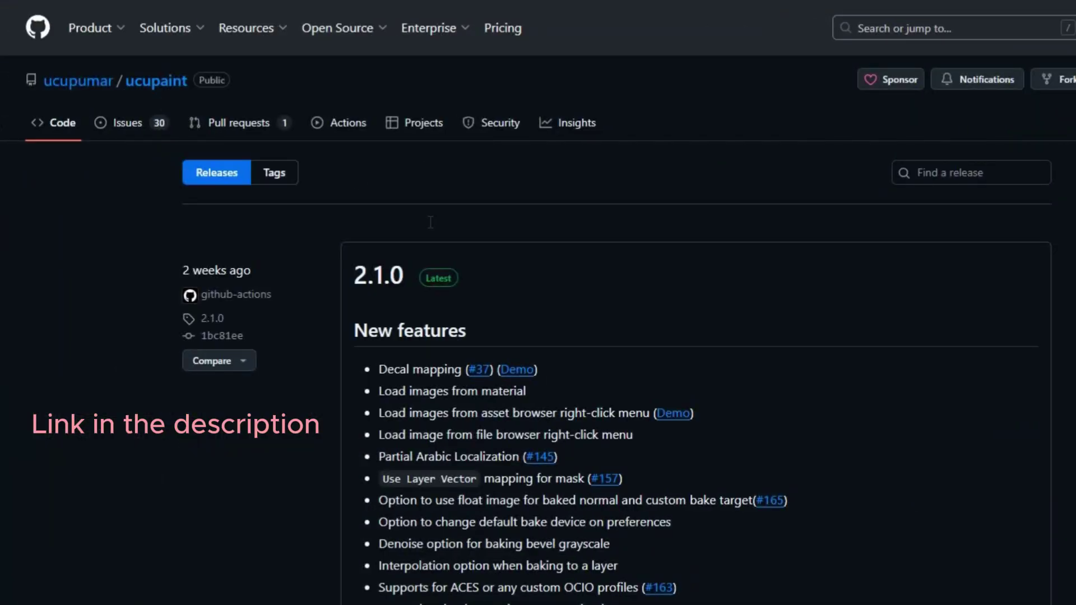
scroll(431, 223, "down", 20)
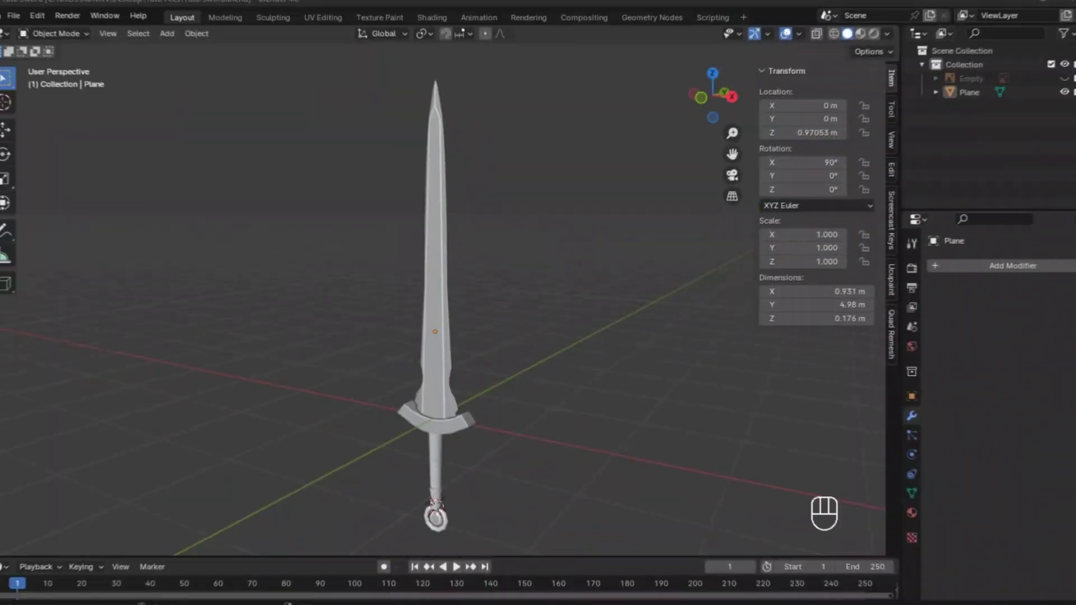
Step: Unwrap the whole sword mesh with Smart UV Project, using an island margin of 0.03
left_click(442, 265)
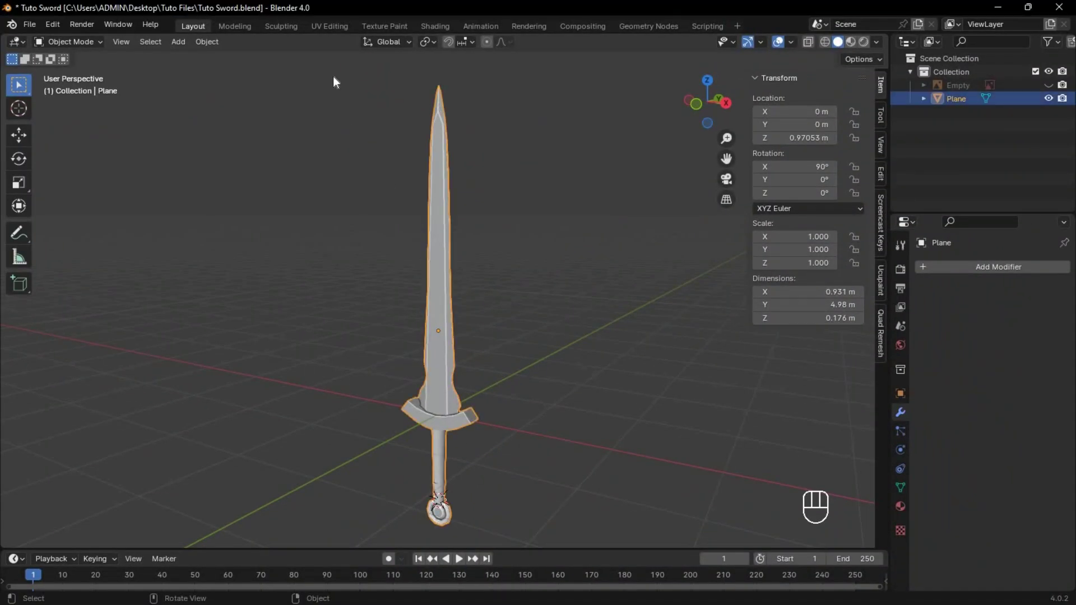
left_click(331, 26)
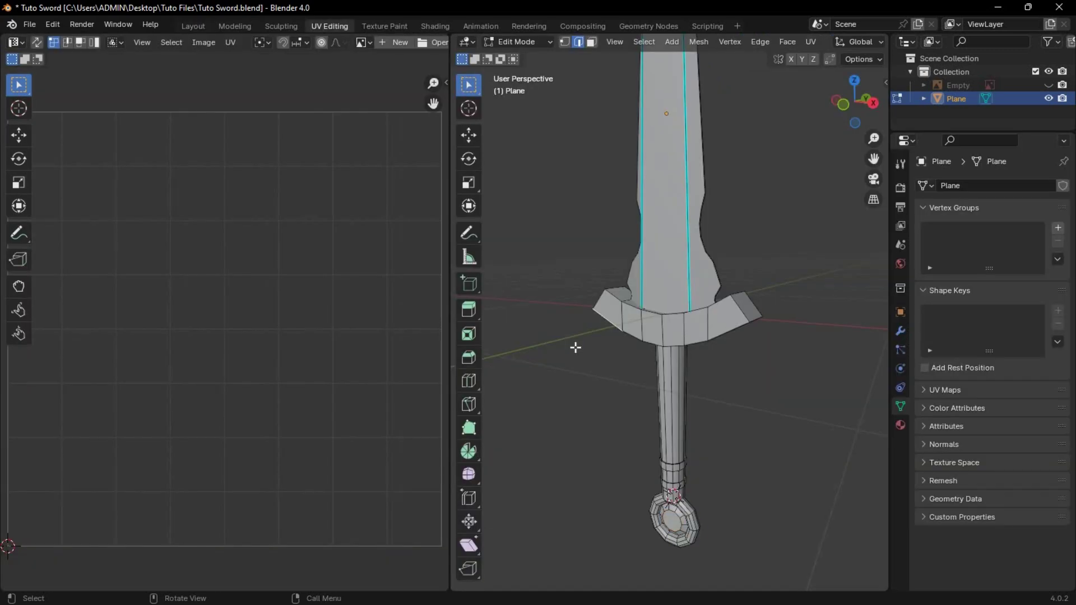
key("a")
key("u")
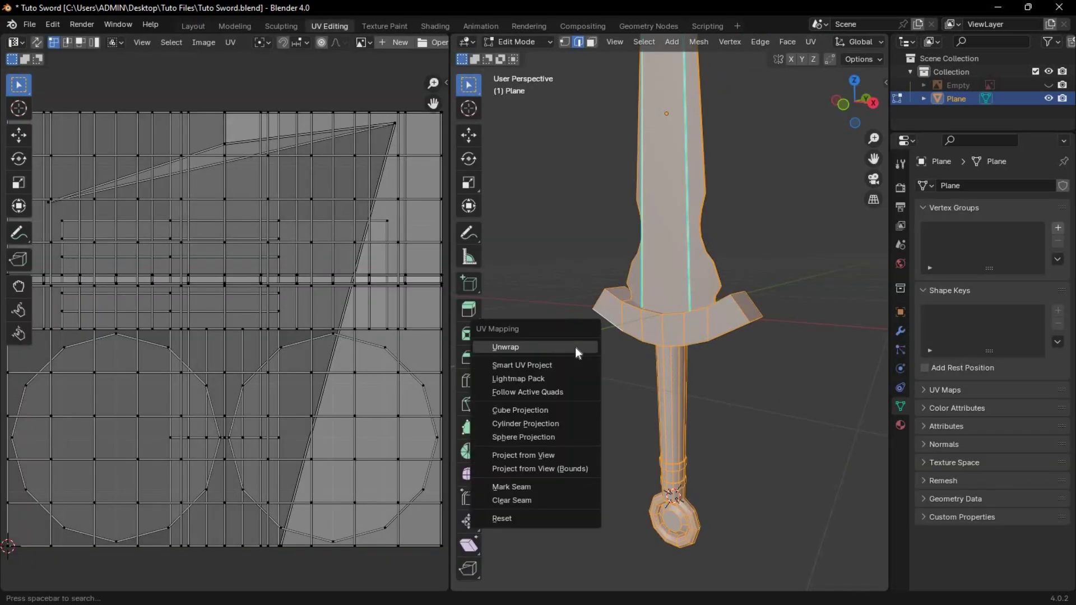
left_click(566, 365)
left_click(632, 421)
type("0.01")
key("Return")
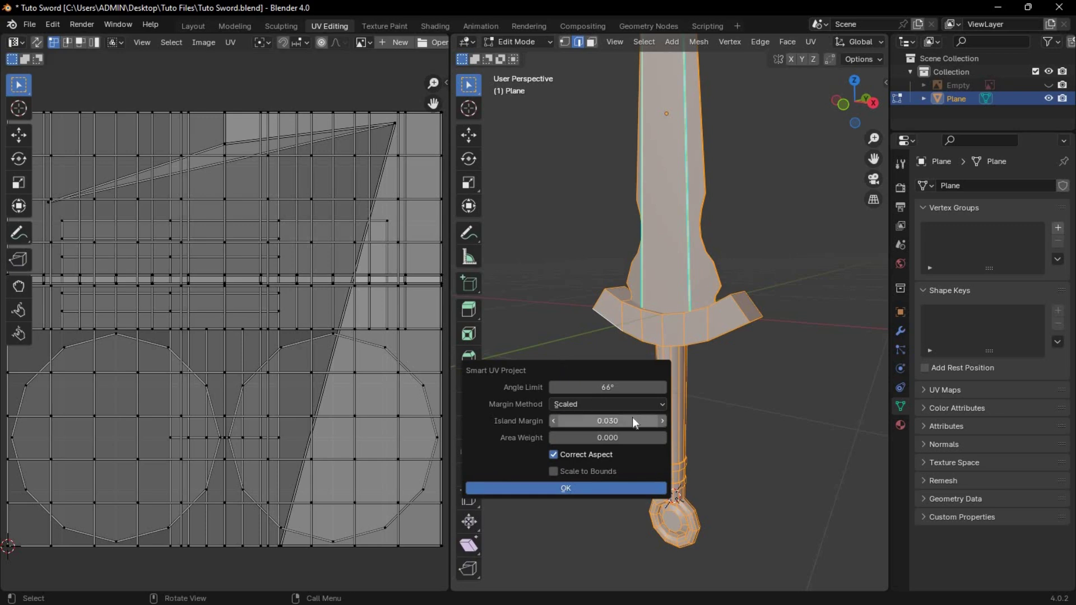
left_click(588, 487)
Step: Select the UV islands of the sword's smaller parts beside the blade islands, then move and scale them up to fill the free UV space
middle_click_drag(223, 359, 187, 248)
scroll(191, 314, "up", 1)
left_click_drag(99, 125, 331, 539)
scroll(294, 313, "down", 2)
middle_click_drag(293, 313, 293, 361)
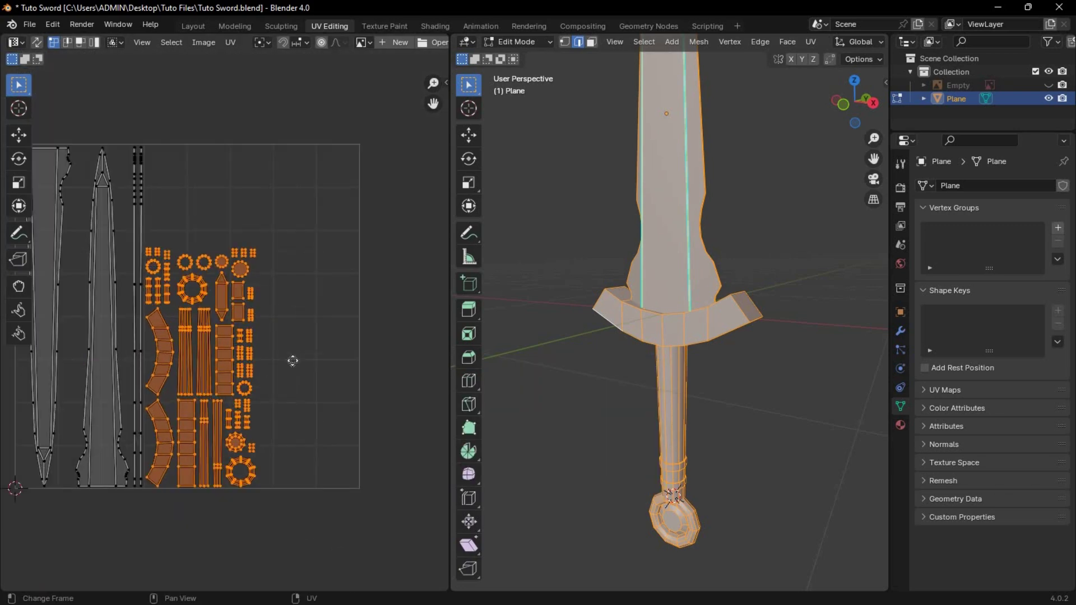
key("g")
left_click(335, 331)
key("s")
left_click(374, 349)
left_click(215, 520)
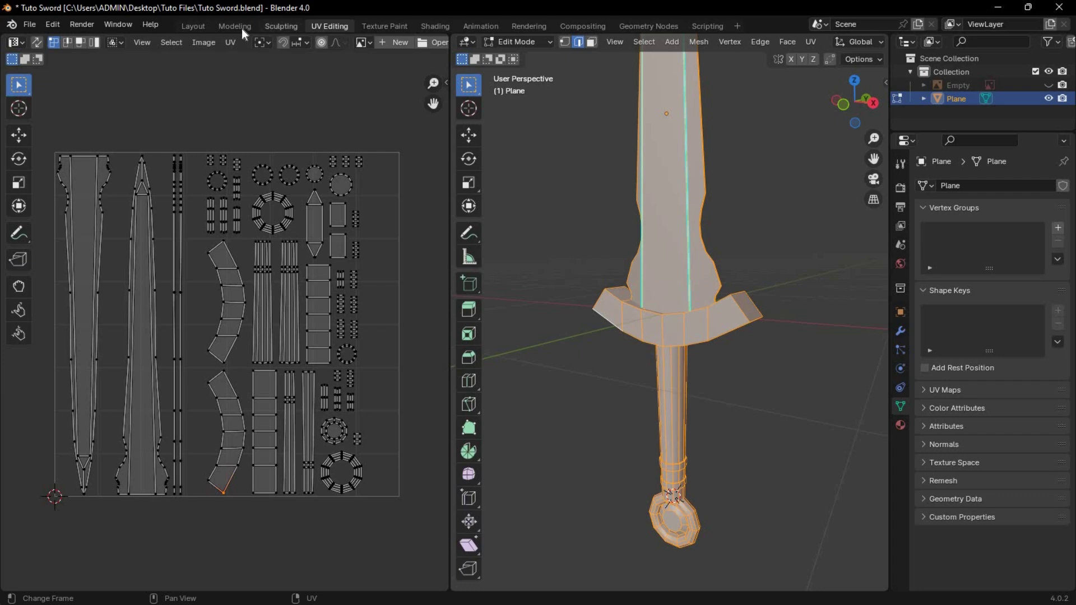
Step: Return to the Layout workspace and search the add-on preferences for "ucu" to check the Ucupaint add-on
left_click(193, 26)
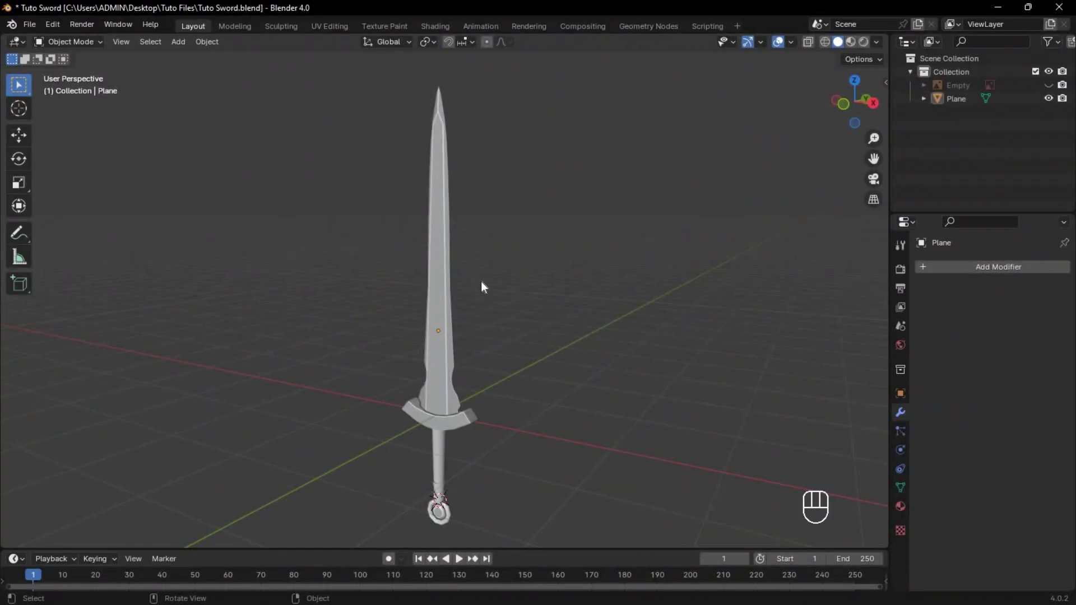
left_click(47, 25)
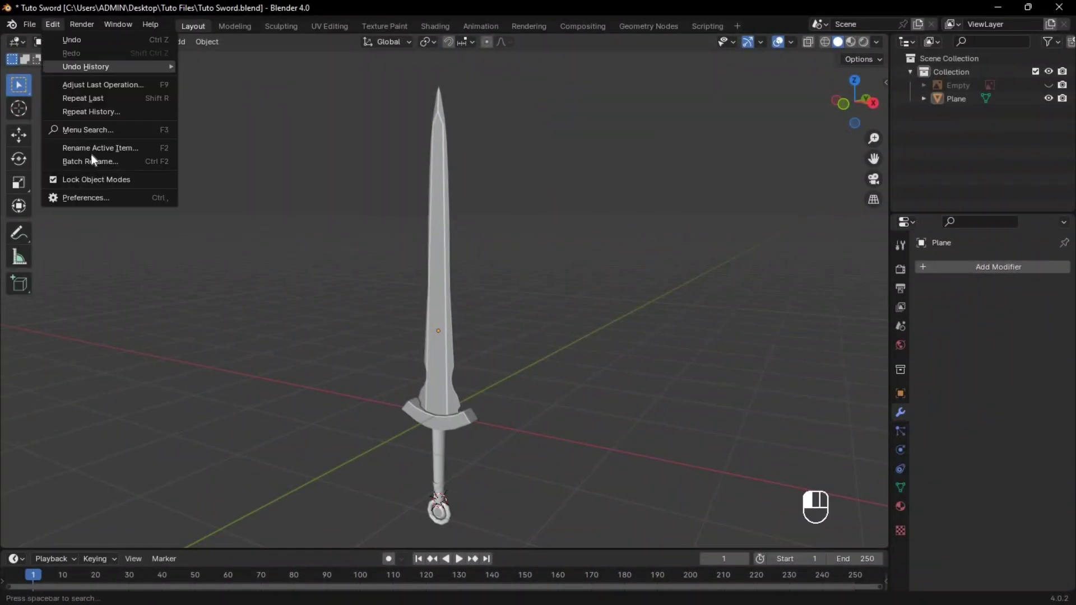
left_click(103, 201)
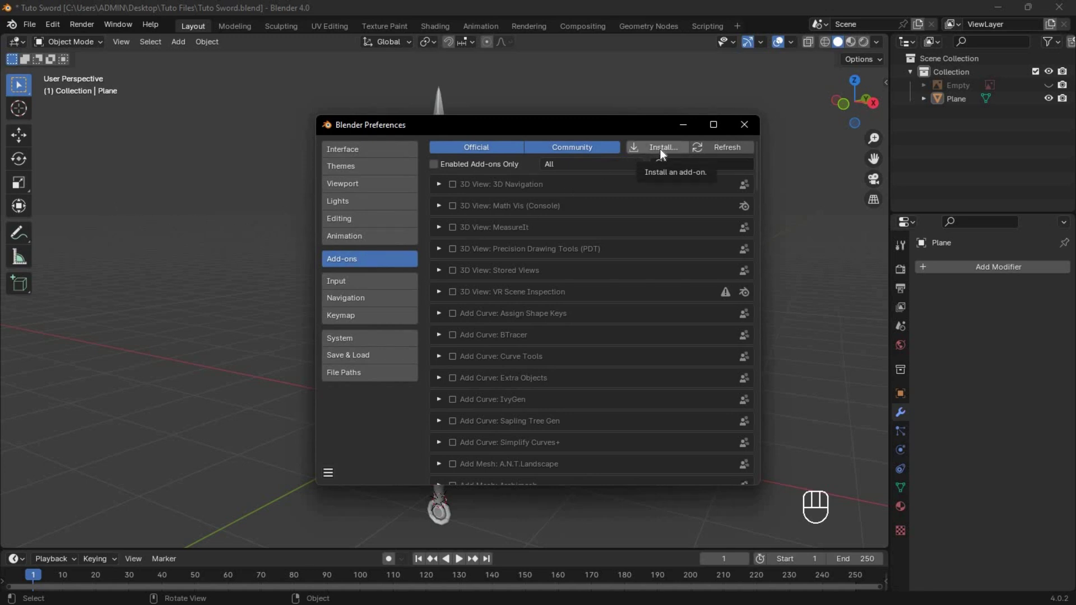
left_click(701, 164)
type("ucu")
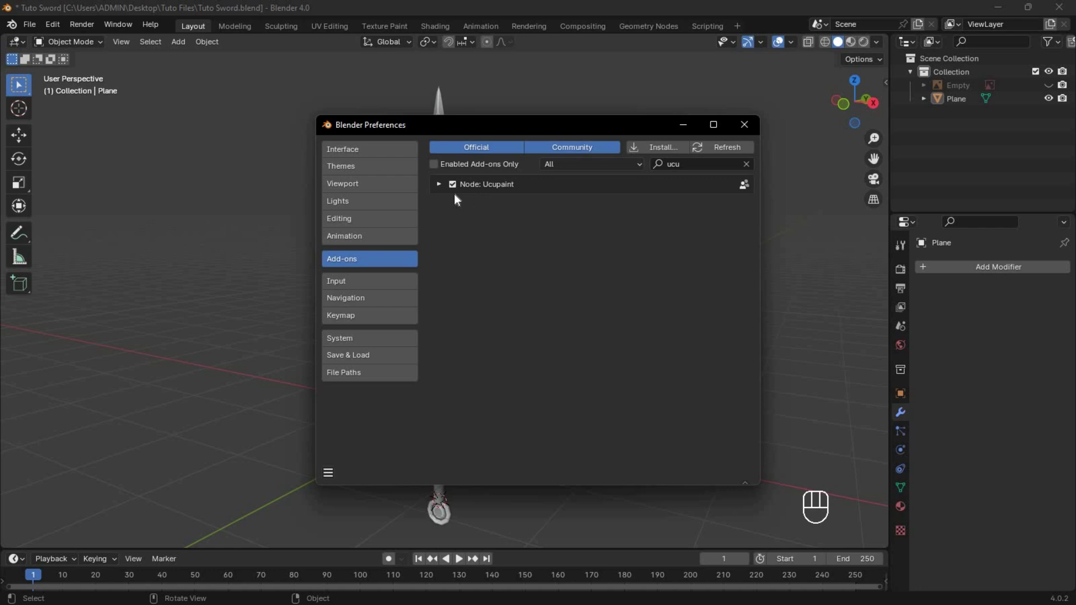
left_click(744, 125)
Step: Put the sword in Texture Paint mode and create a Principled Ucupaint node setup with Color, Metallic, Roughness and Normal channels
left_click(421, 252)
left_click(80, 41)
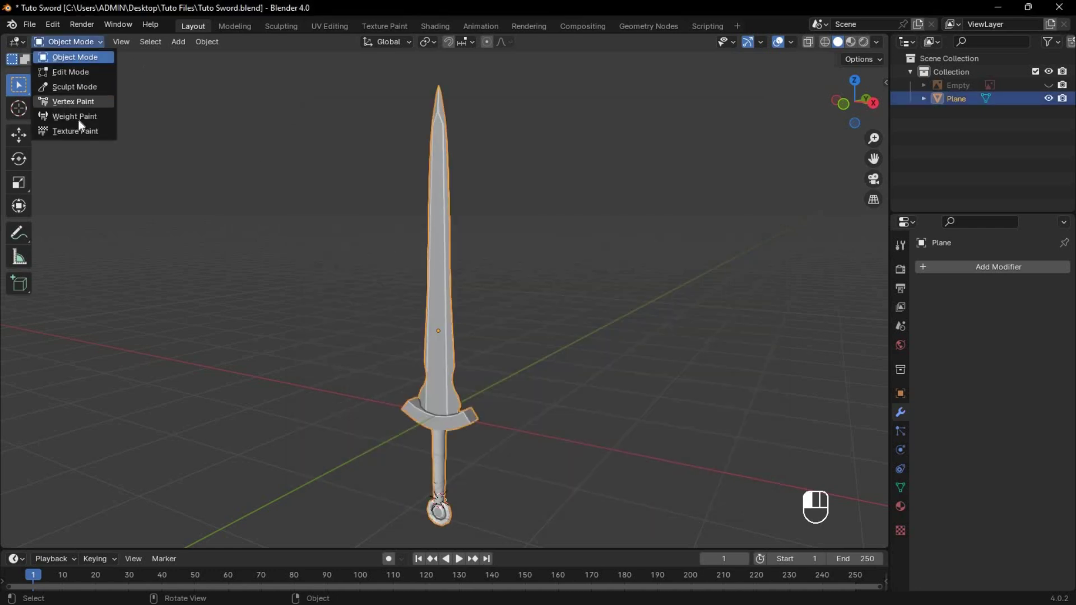
left_click(78, 131)
key("n")
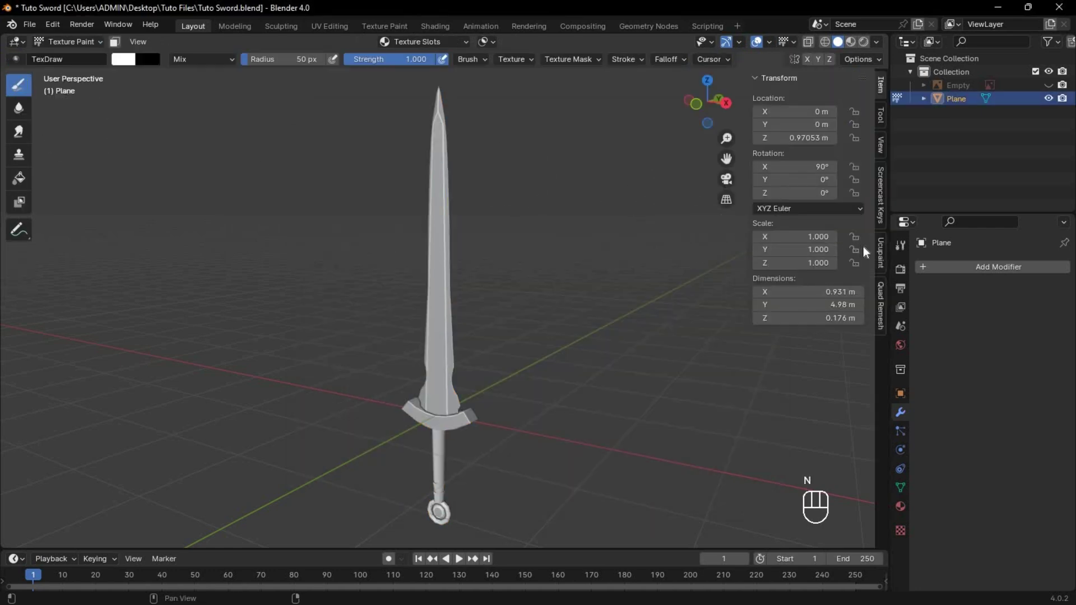
left_click(880, 253)
left_click(811, 150)
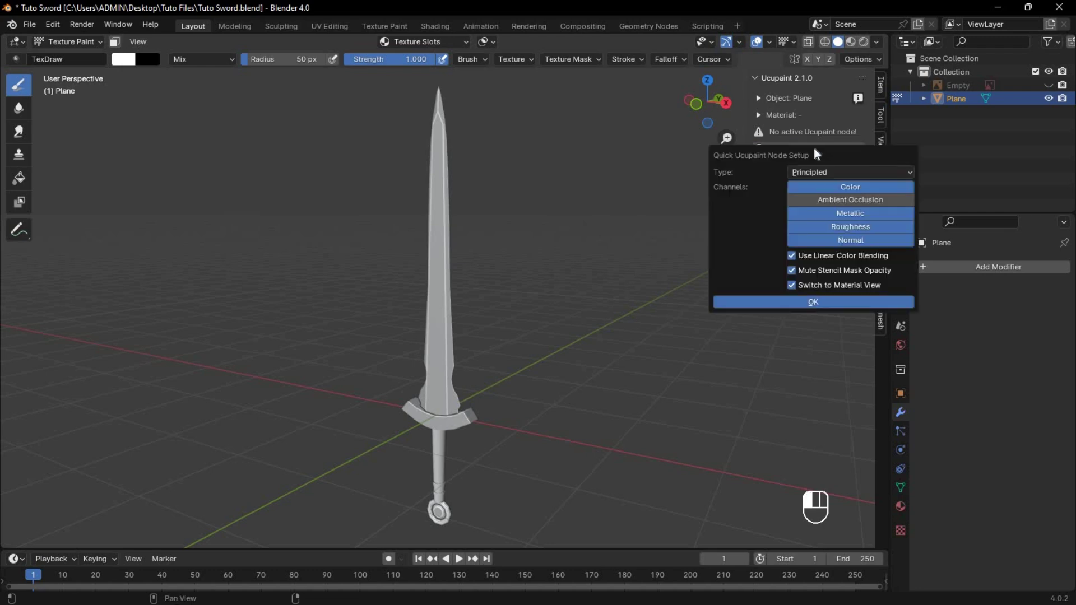
left_click(814, 303)
Step: Turn the Outliner area into an Image Editor showing sword Ref.png with the texture paint UV display turned off
left_click(907, 43)
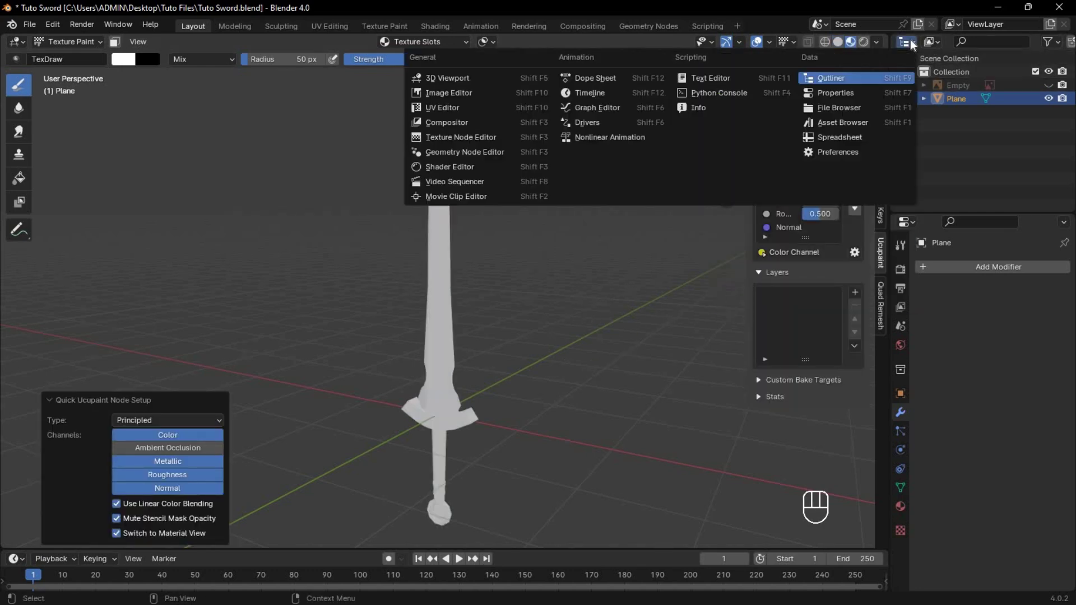
left_click(444, 93)
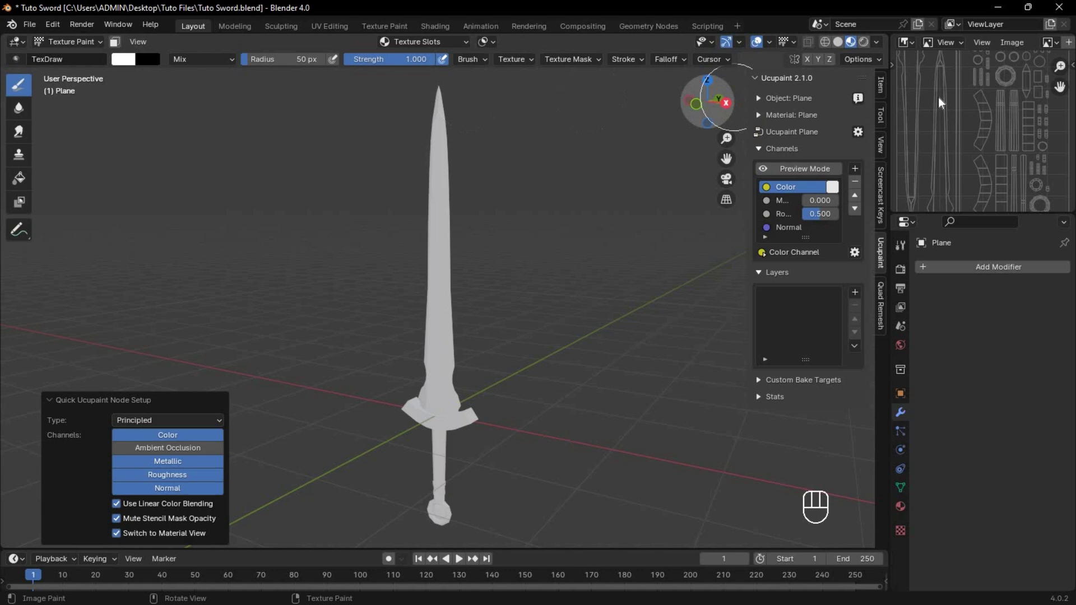
left_click(998, 43)
double_click(385, 202)
left_click(982, 42)
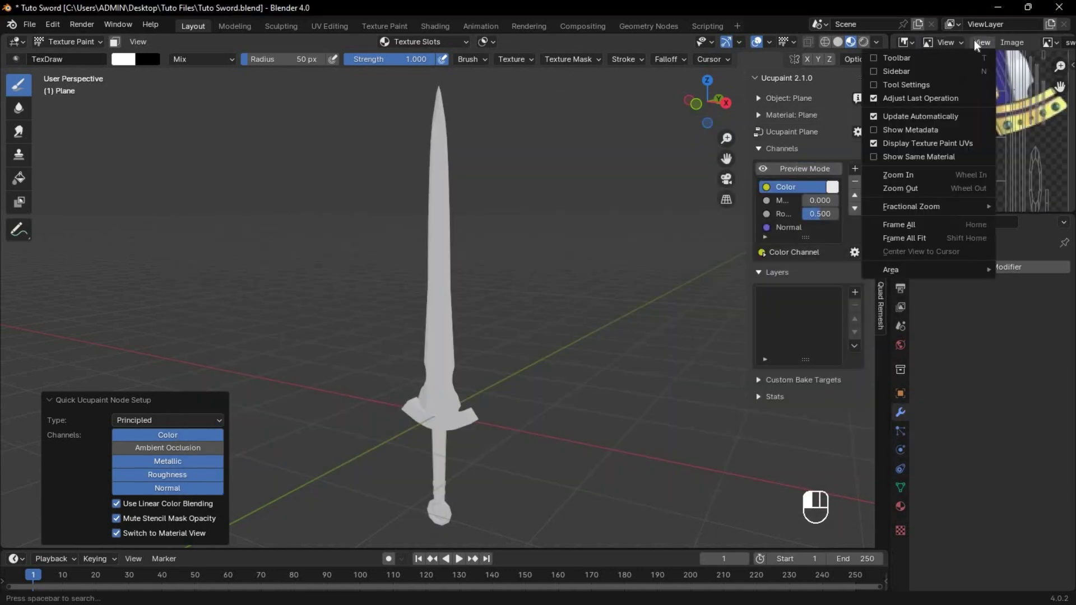
left_click(982, 42)
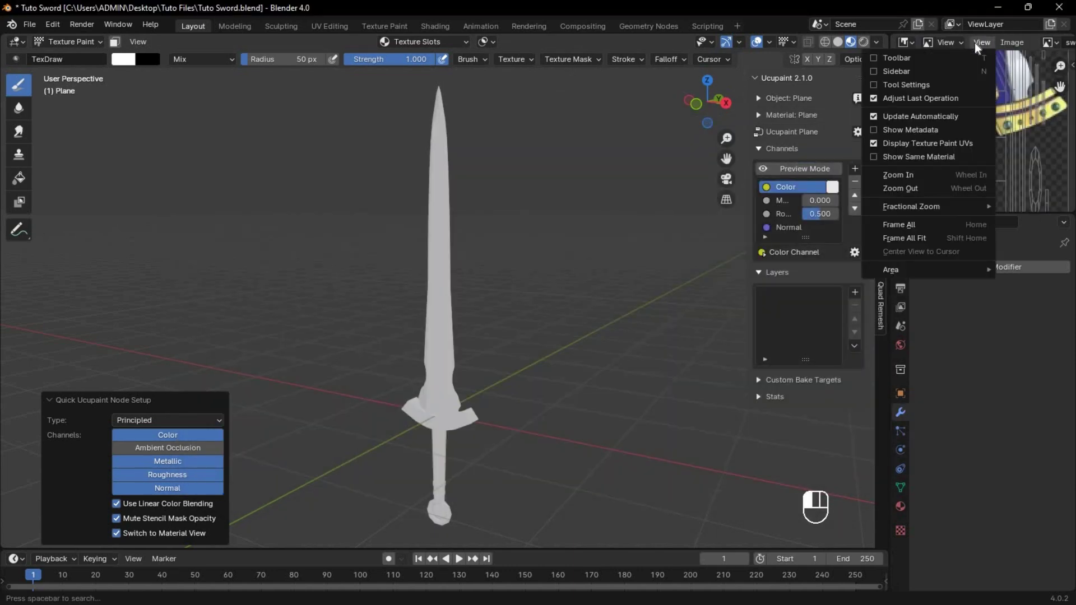
left_click(927, 144)
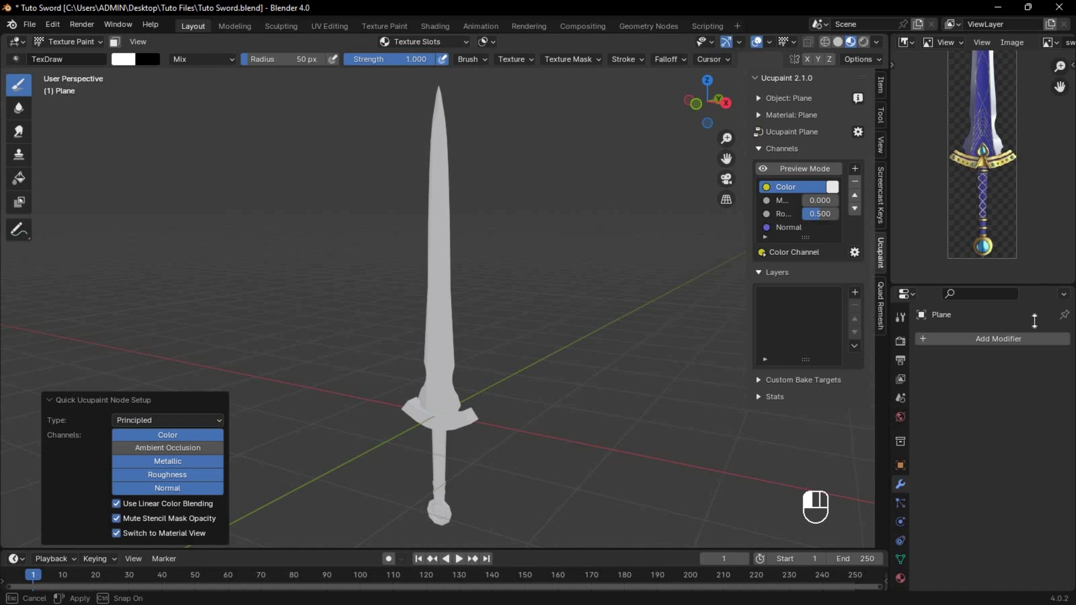
scroll(1002, 257, "up", 3)
middle_click_drag(995, 224, 992, 179)
scroll(992, 179, "down", 3)
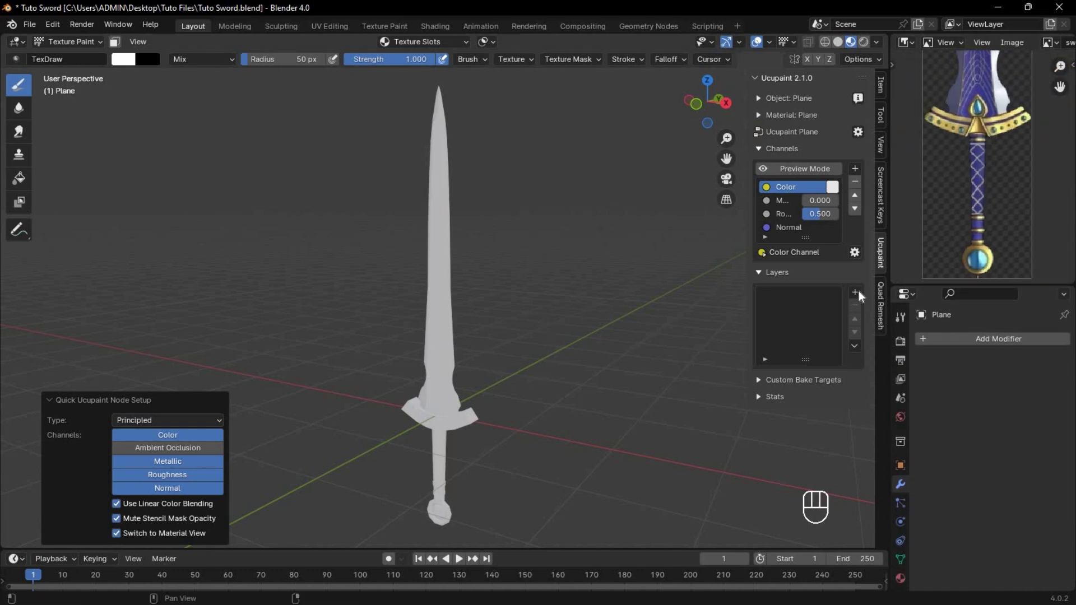
Step: Add a solid color layer named Base Color using the dark blue sampled from the reference sword, and slightly lower its saturation
left_click(854, 294)
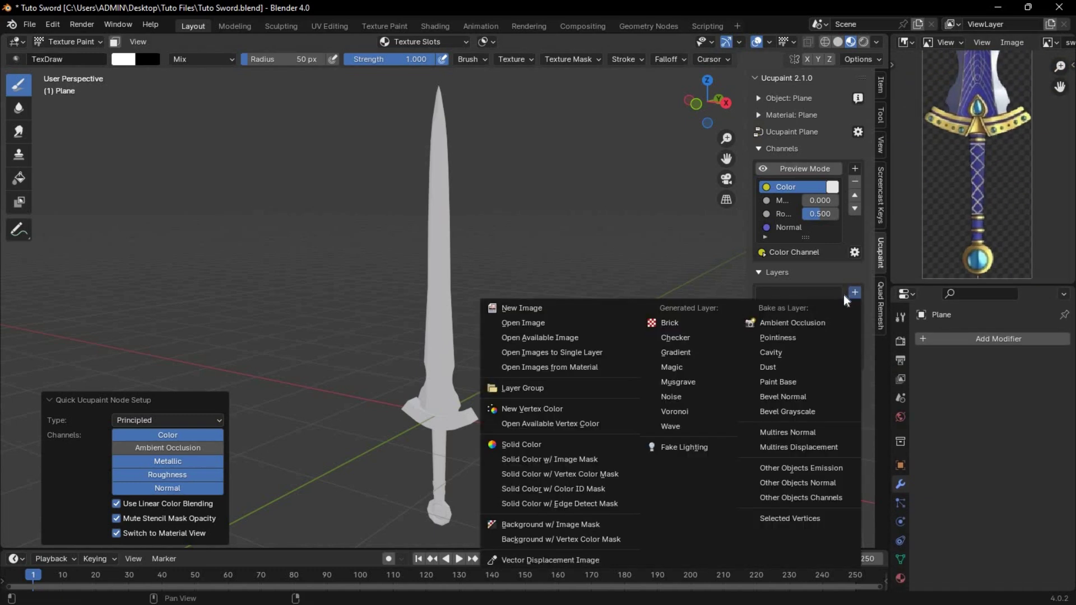
left_click(547, 448)
left_click(577, 474)
type("Base Color")
key("Return")
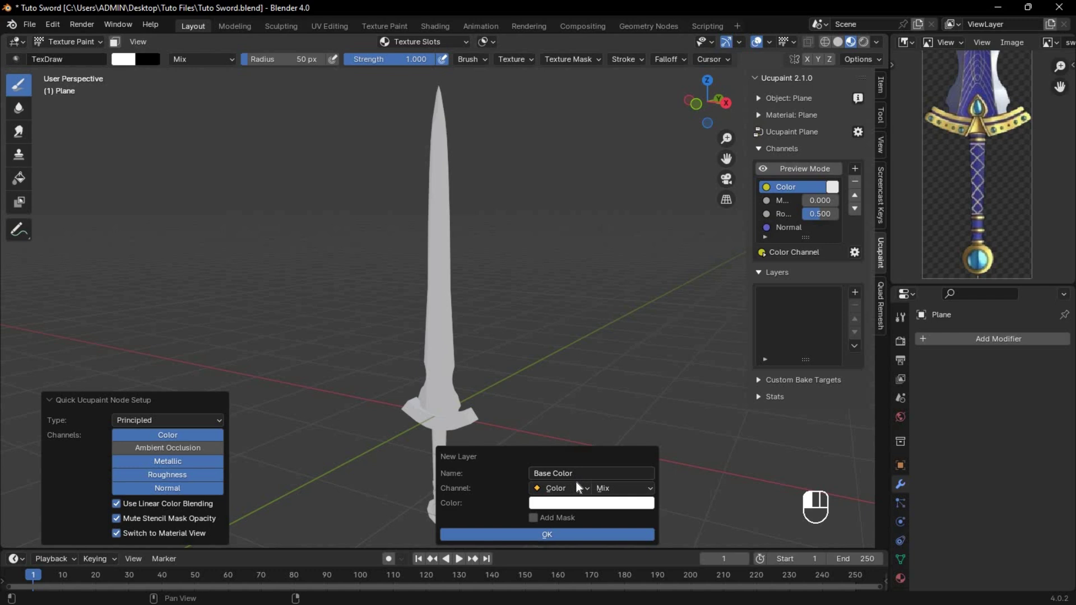
left_click(584, 504)
left_click(666, 449)
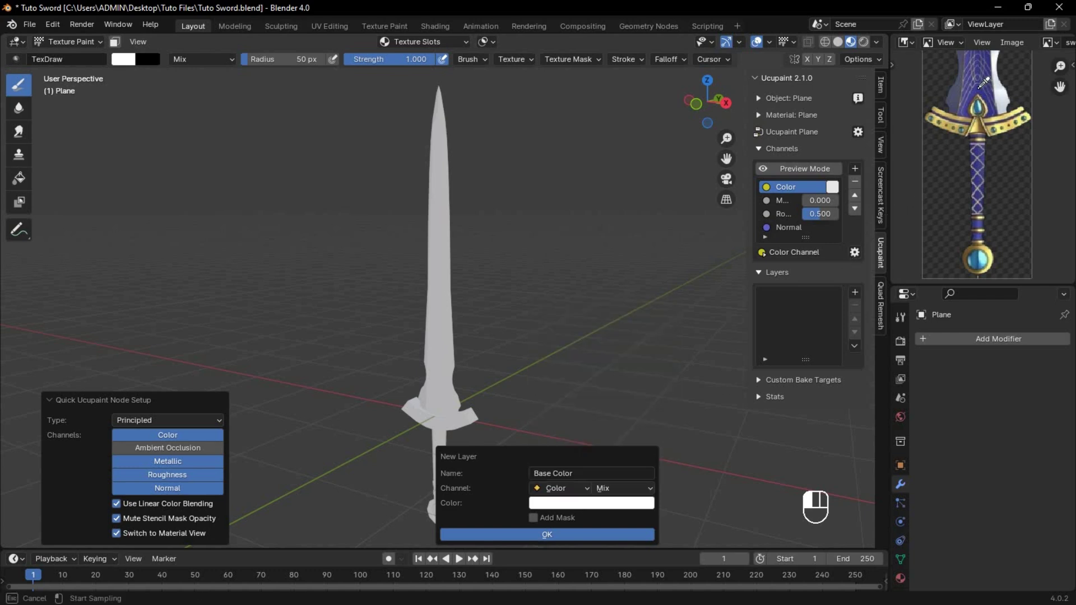
left_click(980, 92)
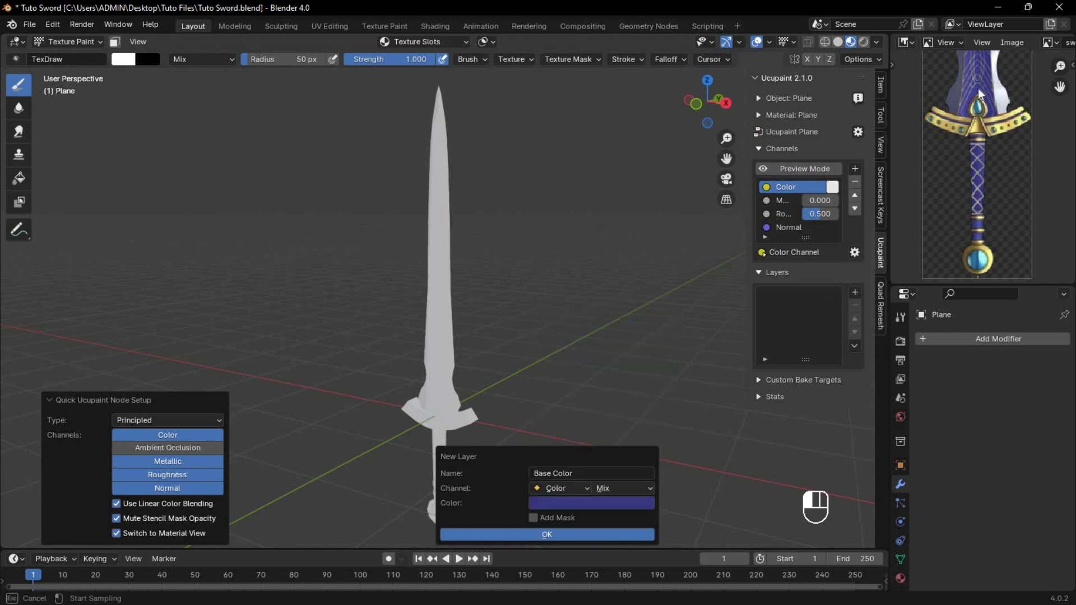
left_click(563, 535)
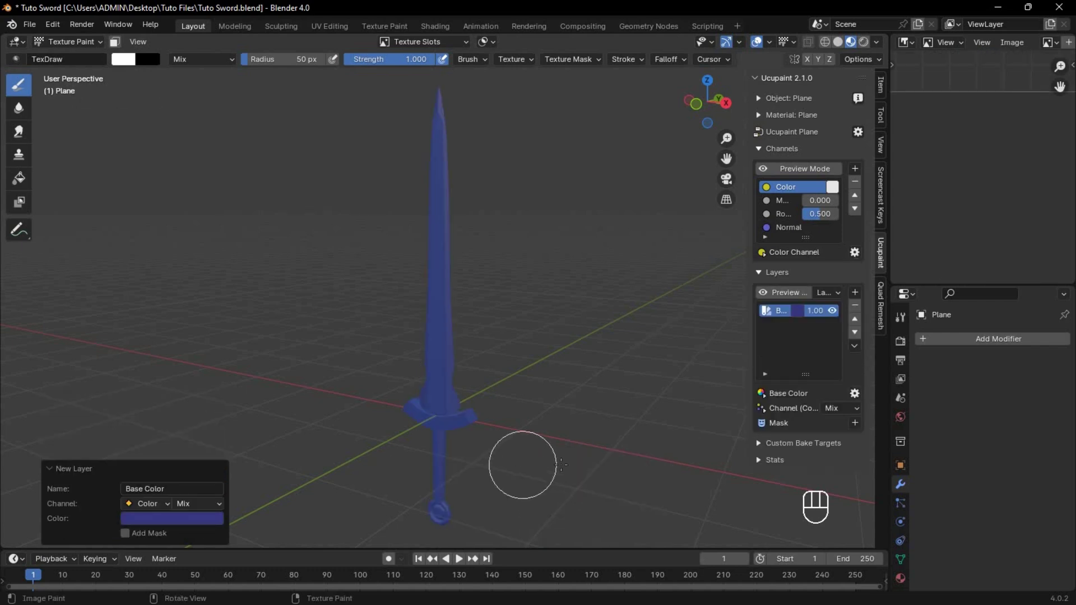
left_click(796, 308)
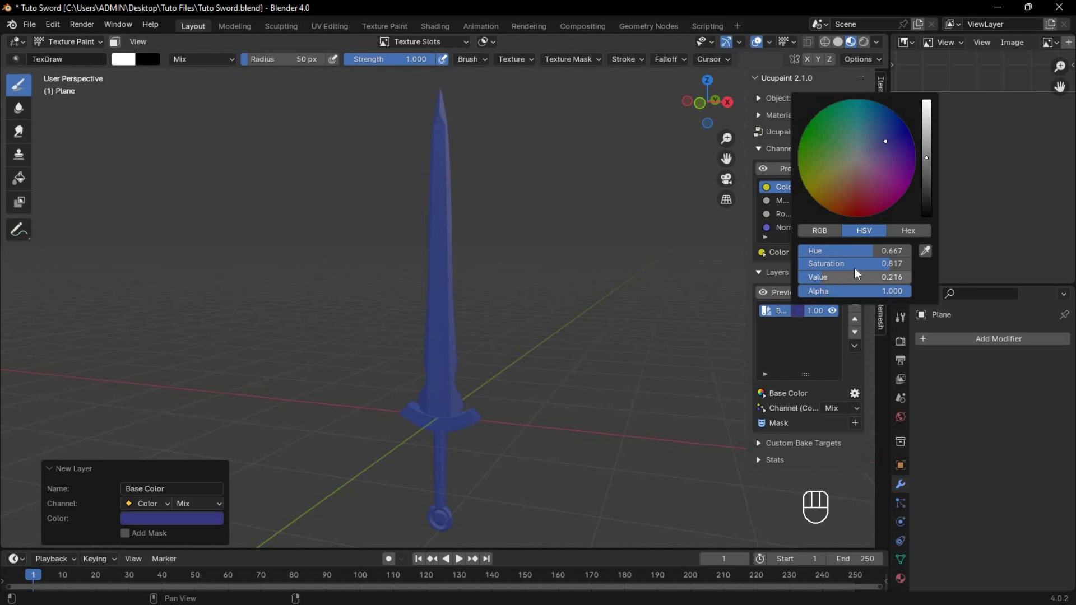
mouse_move(890, 265)
left_mouse_down()
mouse_move(827, 264)
mouse_move(879, 265)
left_mouse_up()
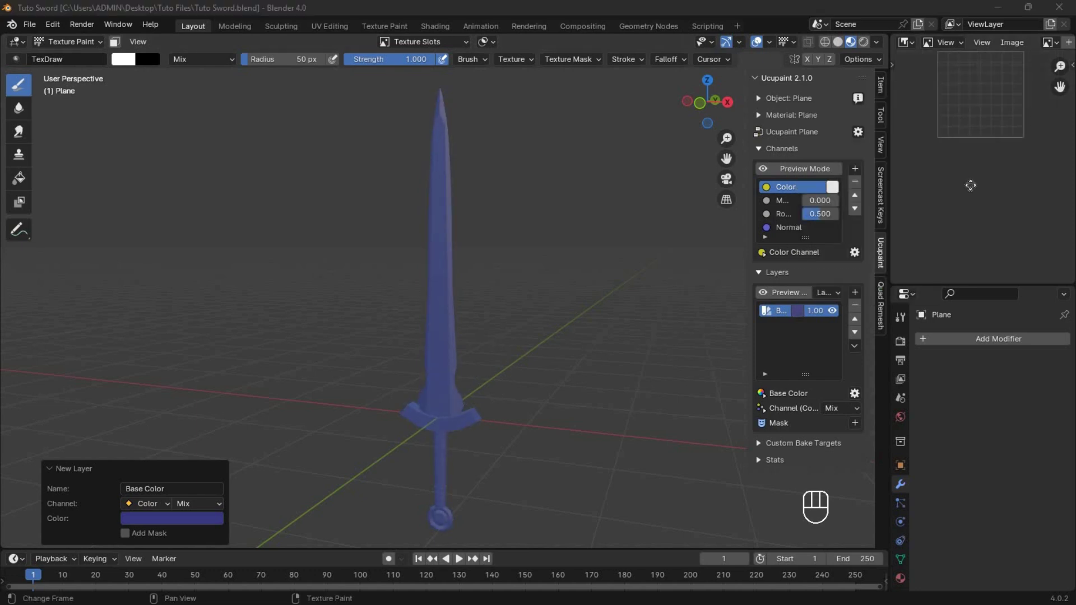
Step: Reopen sword Ref.png in the Image Editor and frame the sword's hilt and lower blade
middle_click_drag(918, 93, 887, 175)
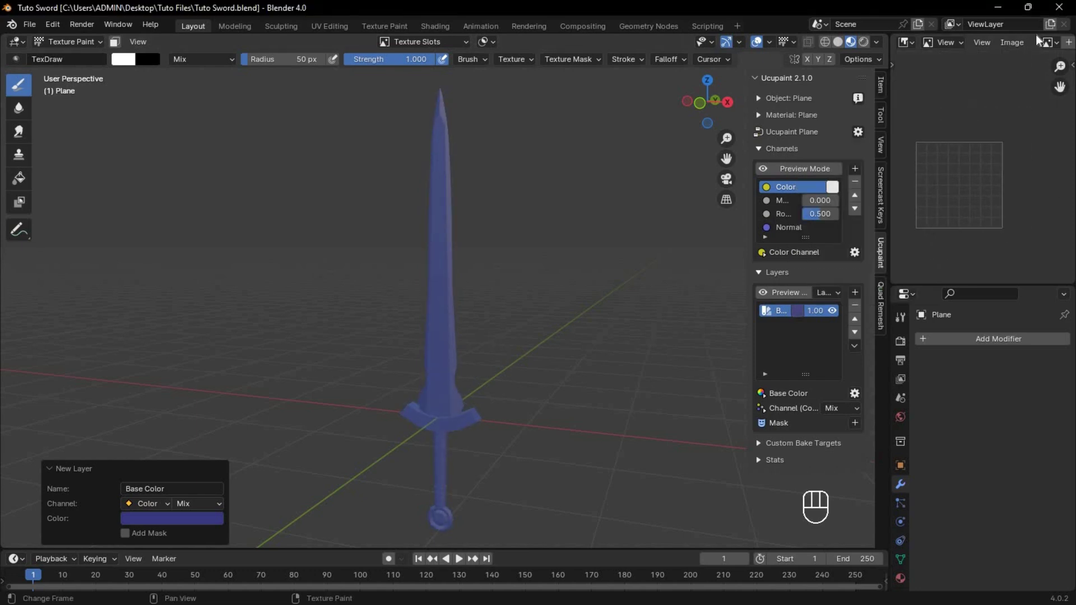
scroll(967, 49, "down", 3)
left_click(1031, 43)
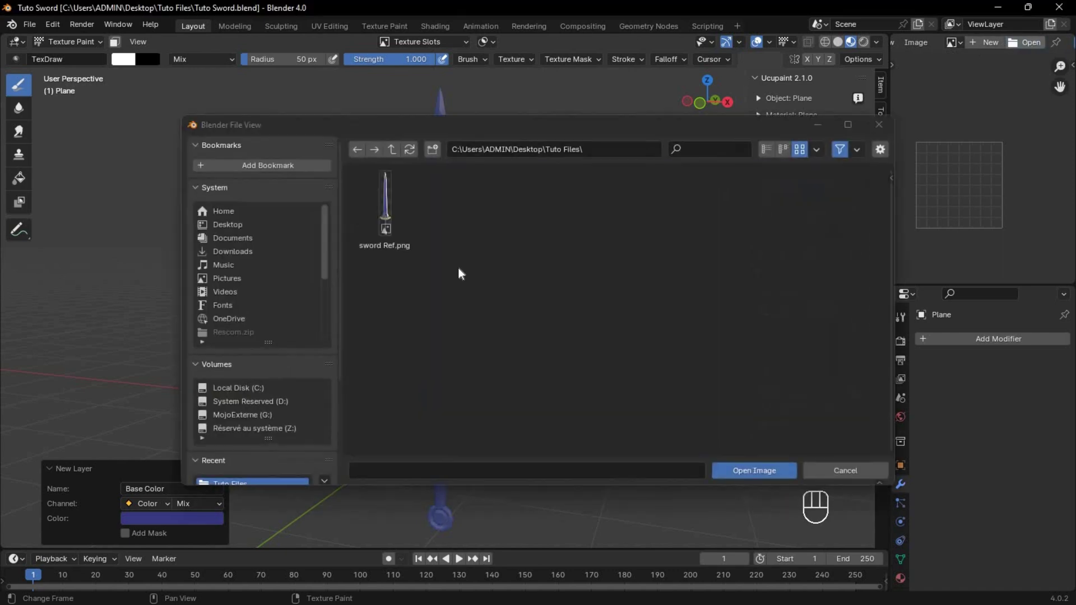
double_click(377, 210)
scroll(986, 45, "down", 4)
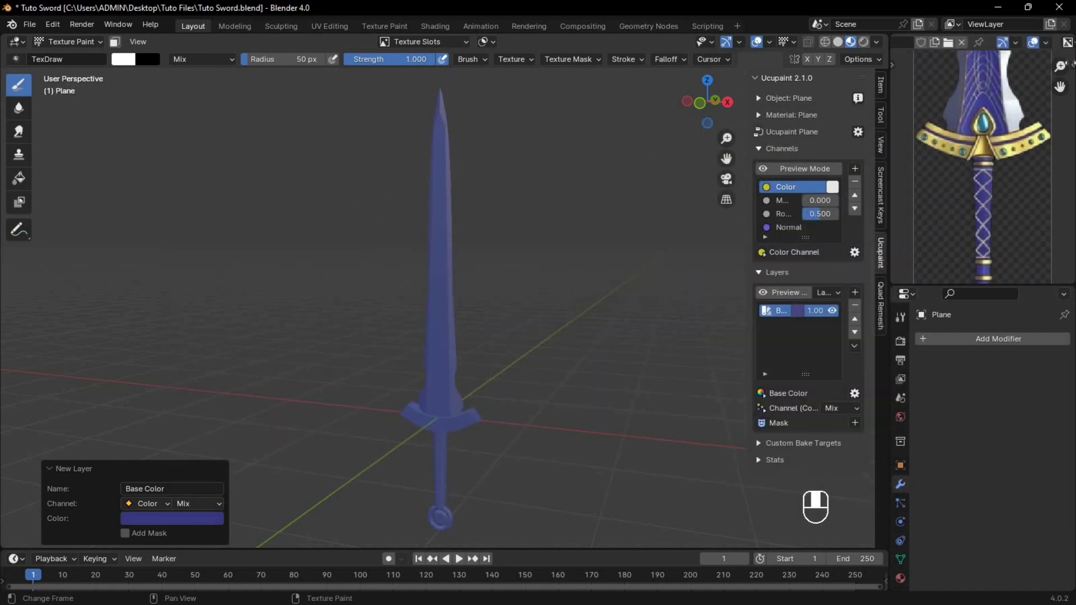
scroll(982, 203, "down", 2)
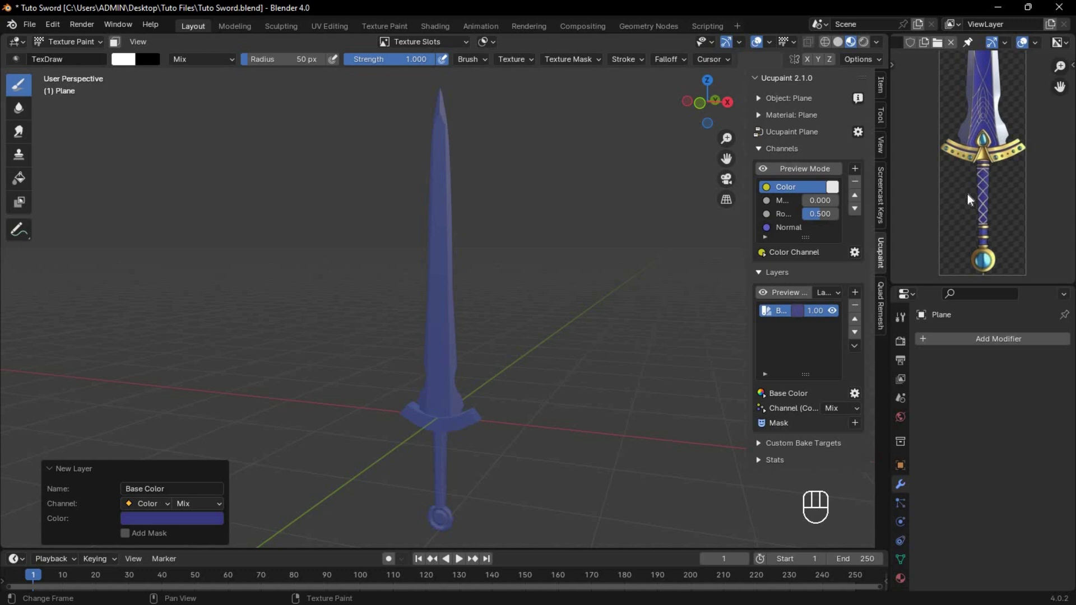
Step: Add a new 1024 × 1024 image layer named Golden Parts on the Color channel
left_click(854, 292)
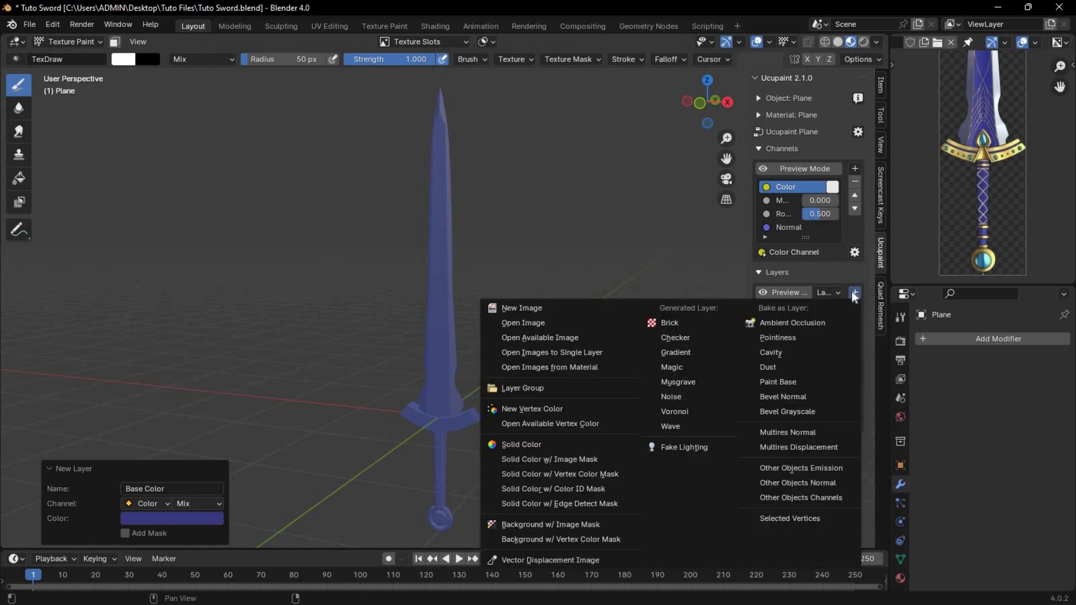
left_click(554, 311)
left_click(591, 335)
type("Golden Parts")
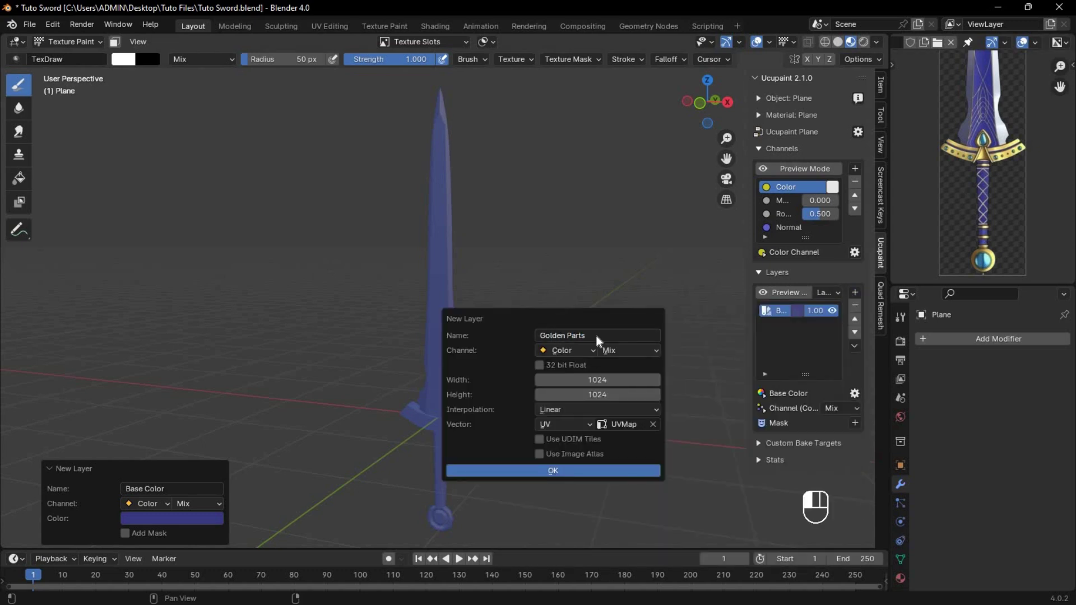
key("Return")
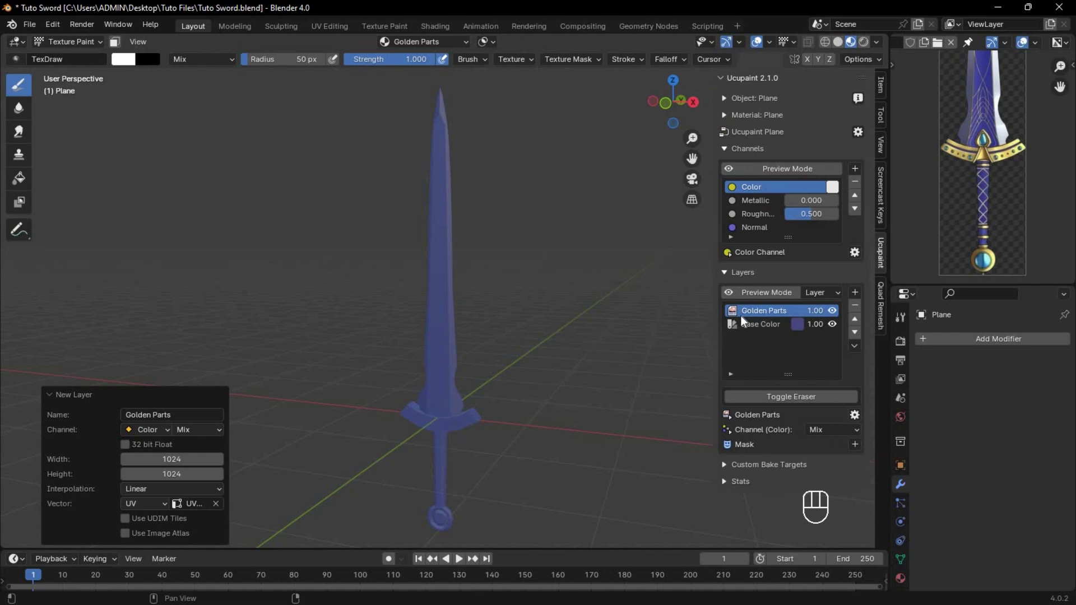
Step: Select only the crossguard geometry in Edit Mode and enable the face paint mask in Texture Paint to limit painting to it
key("Tab")
scroll(460, 353, "up", 5)
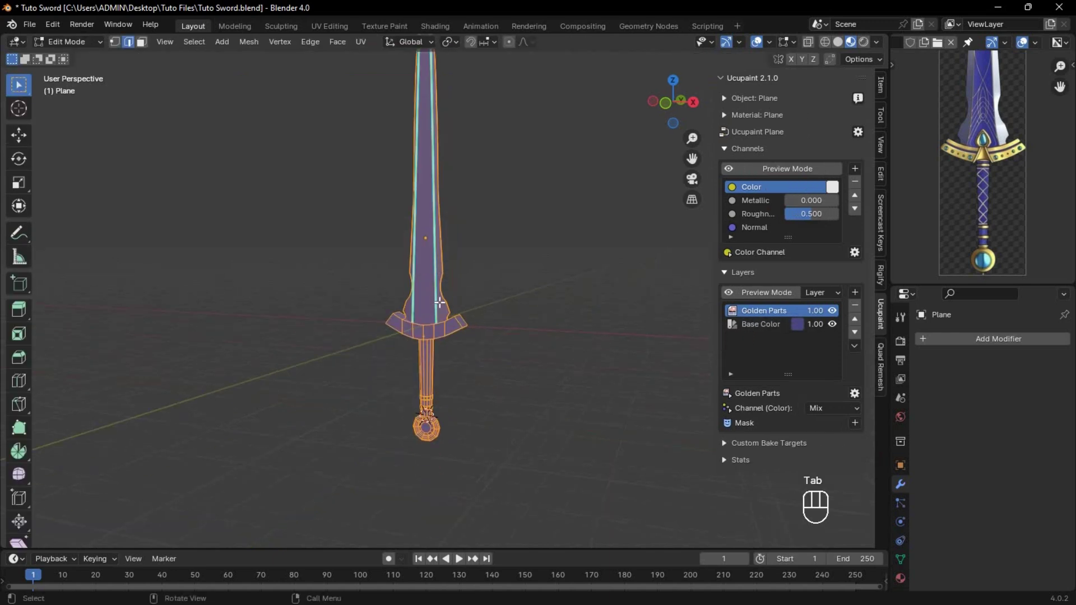
key("alt+a")
key("l")
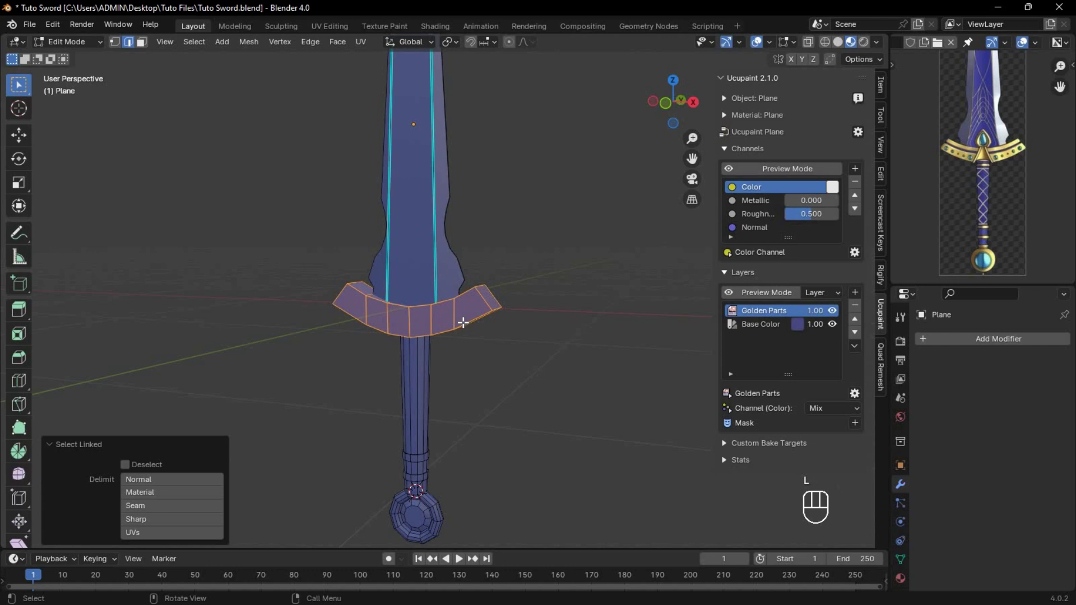
key("Tab")
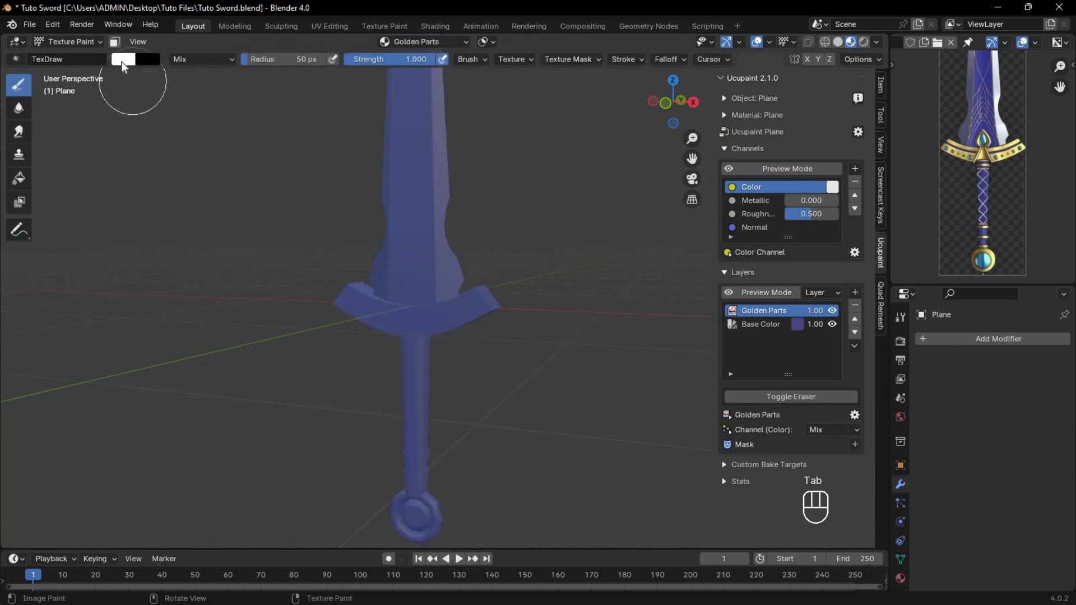
left_click(118, 42)
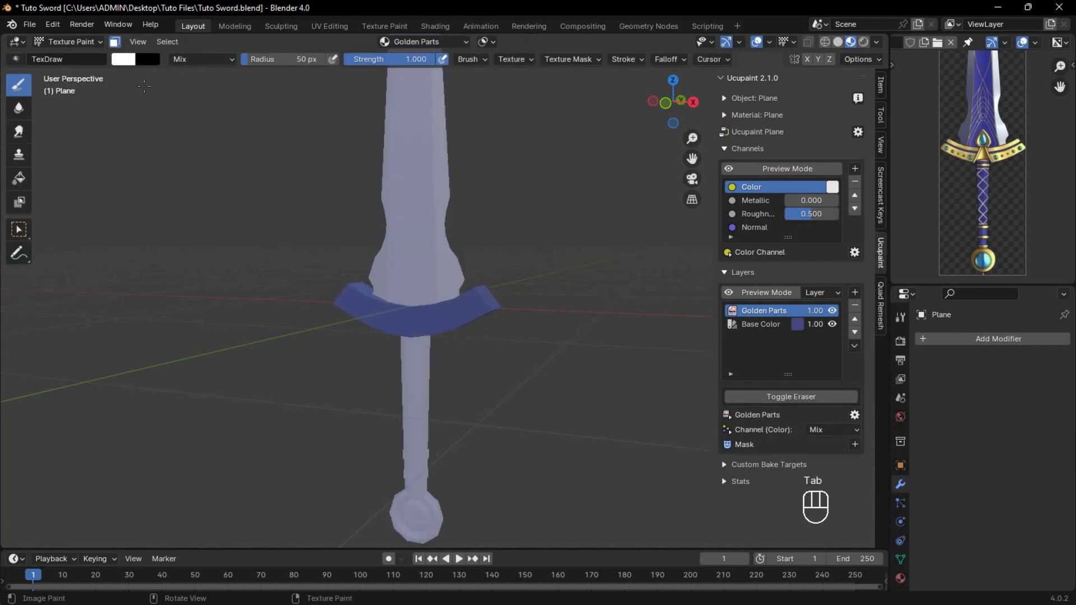
Step: Fill the masked crossguard with yellow at saturation 0.744 on the Golden Parts layer, and turn the paint mask off
scroll(440, 306, "up", 4)
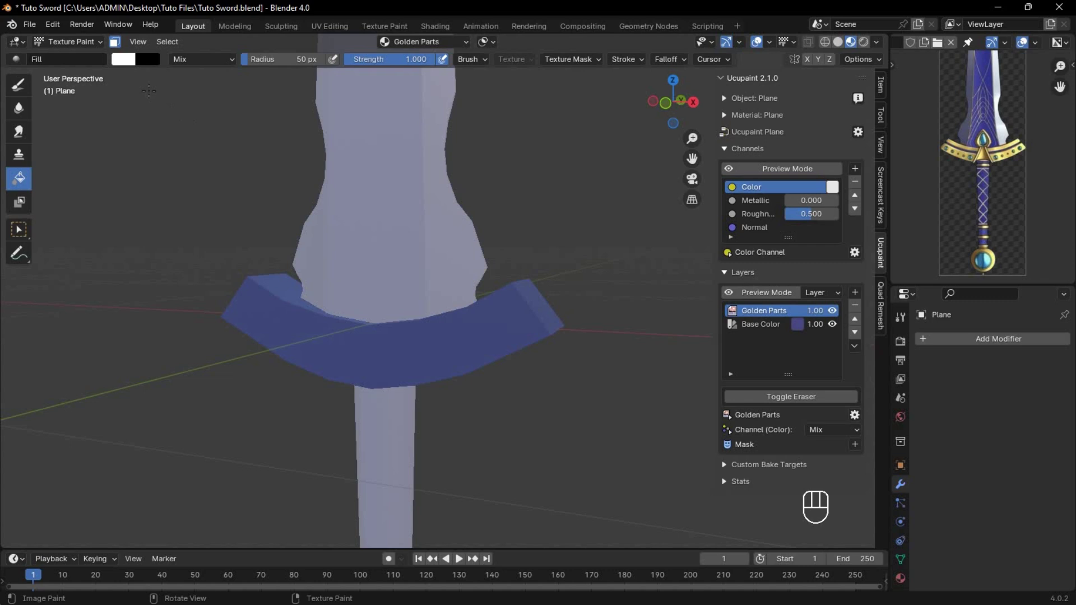
left_click(126, 59)
left_click(140, 150)
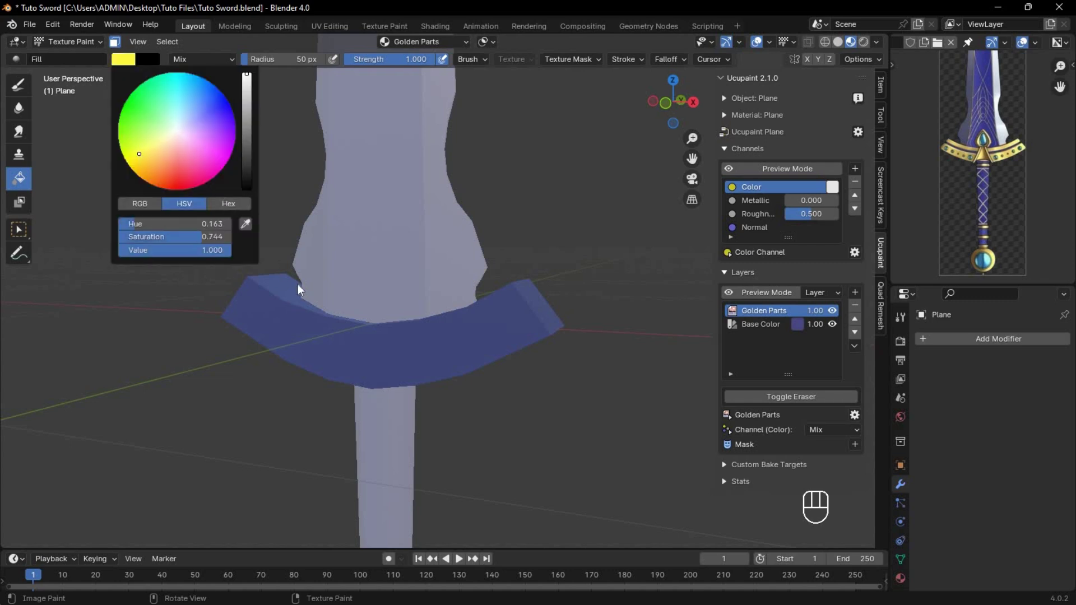
left_click(395, 348)
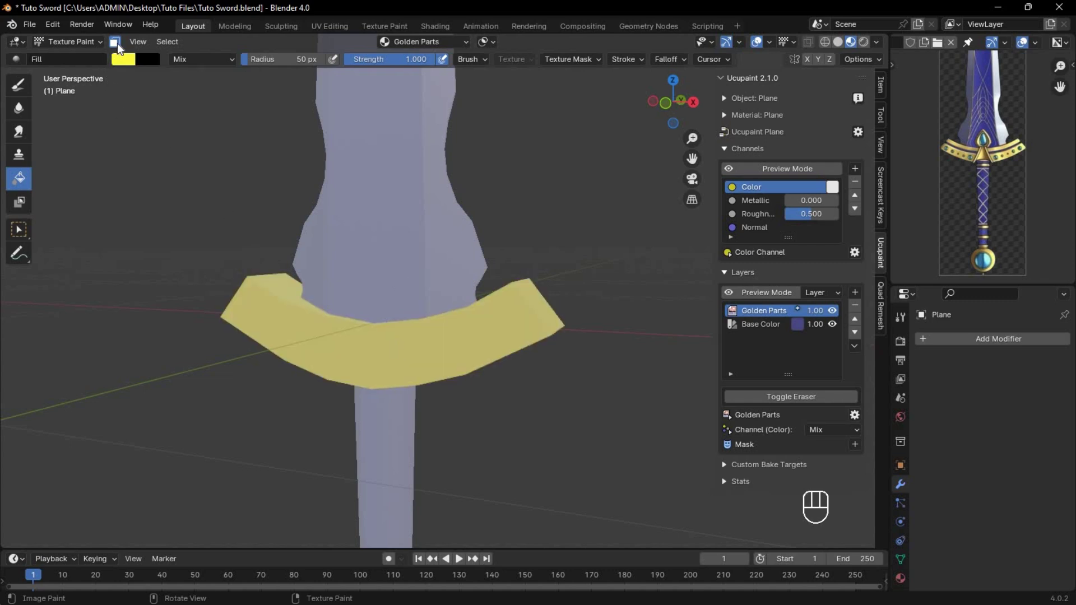
left_click(116, 43)
scroll(413, 311, "down", 3)
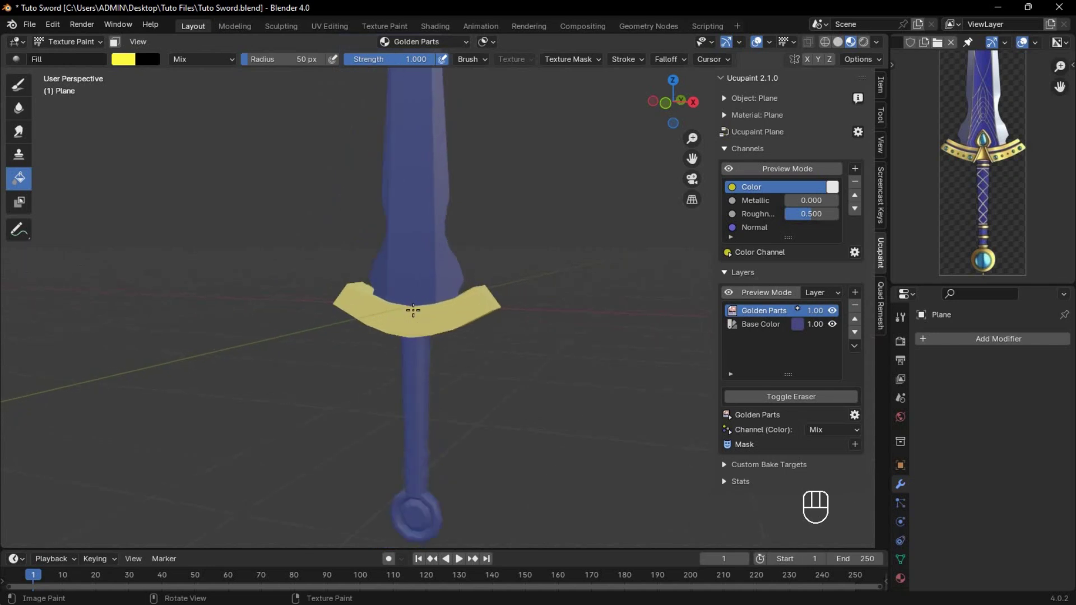
Step: Enable the Metallic and Roughness channels on the Golden Parts layer
scroll(413, 311, "up", 4)
scroll(990, 209, "up", 2)
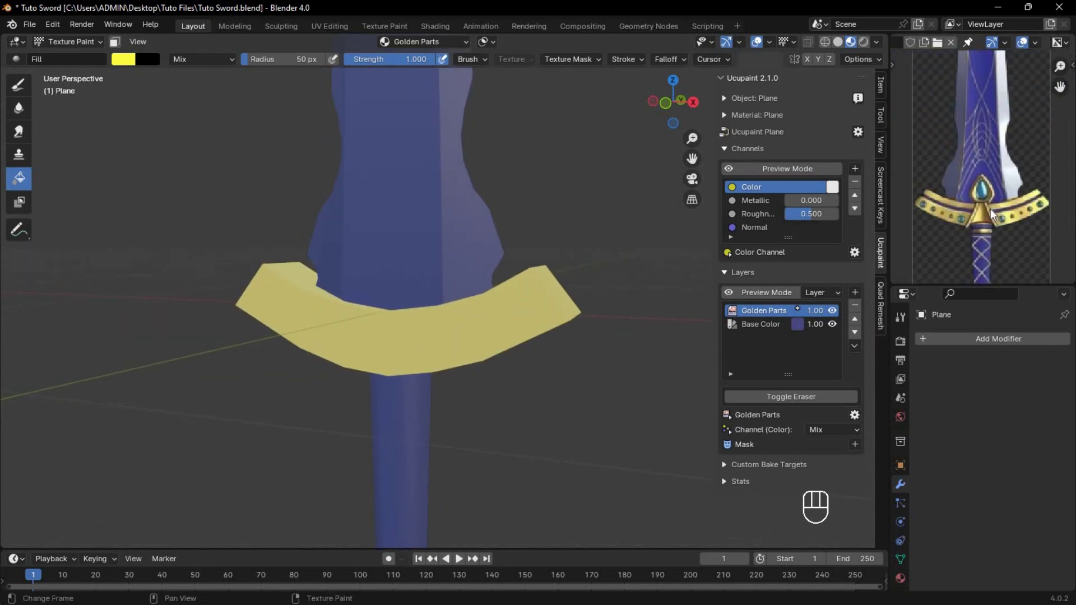
left_click(729, 432)
left_click(851, 459)
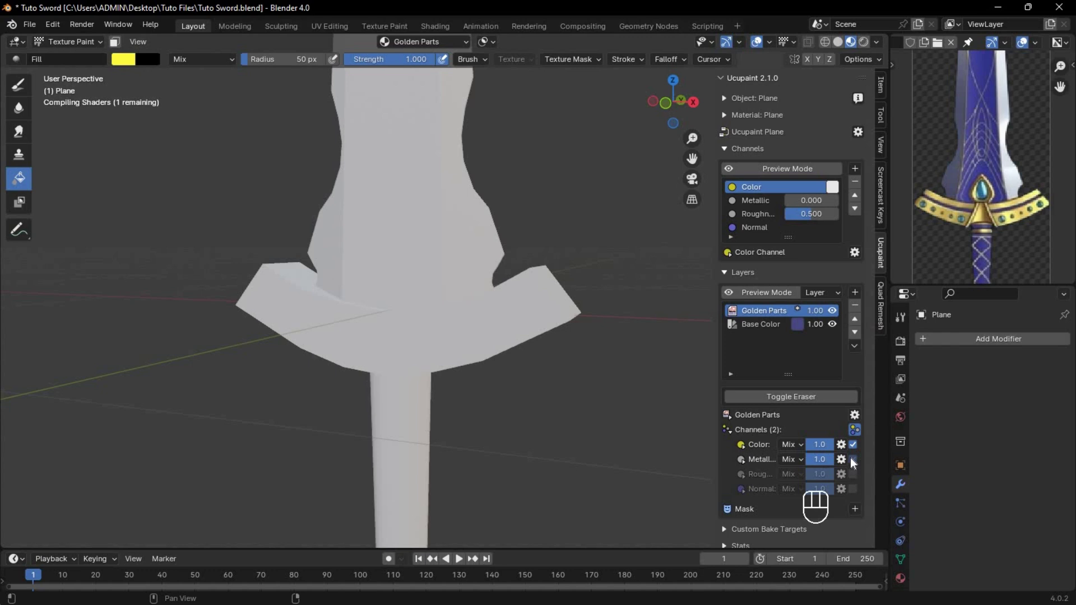
left_click(854, 476)
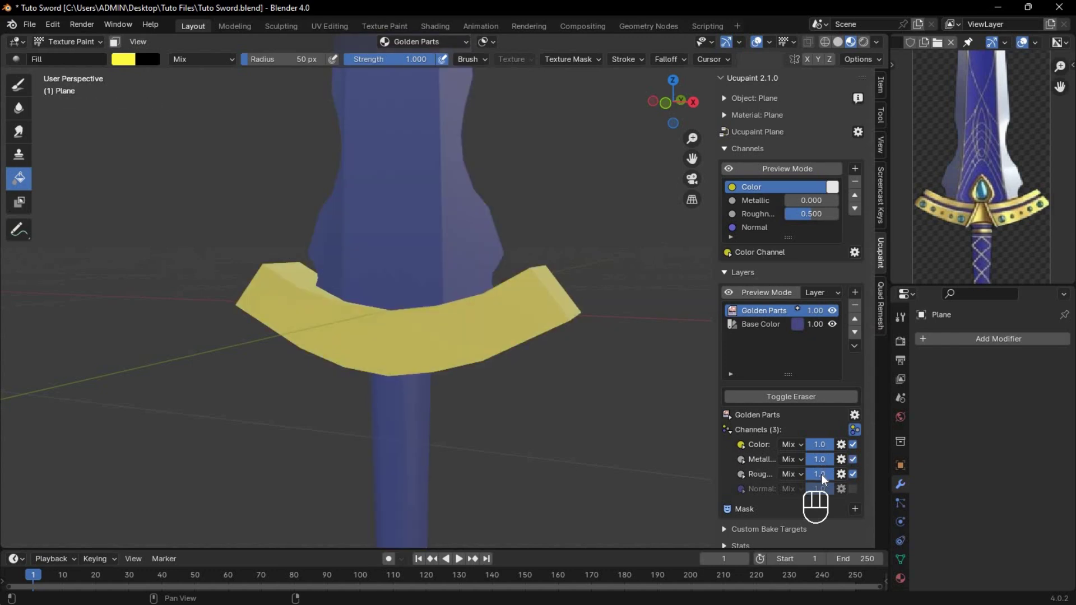
Step: Override the Golden Parts layer's roughness with a value of 0.1
mouse_move(822, 474)
left_mouse_down()
mouse_move(796, 475)
mouse_move(839, 477)
left_mouse_up()
left_click(744, 475)
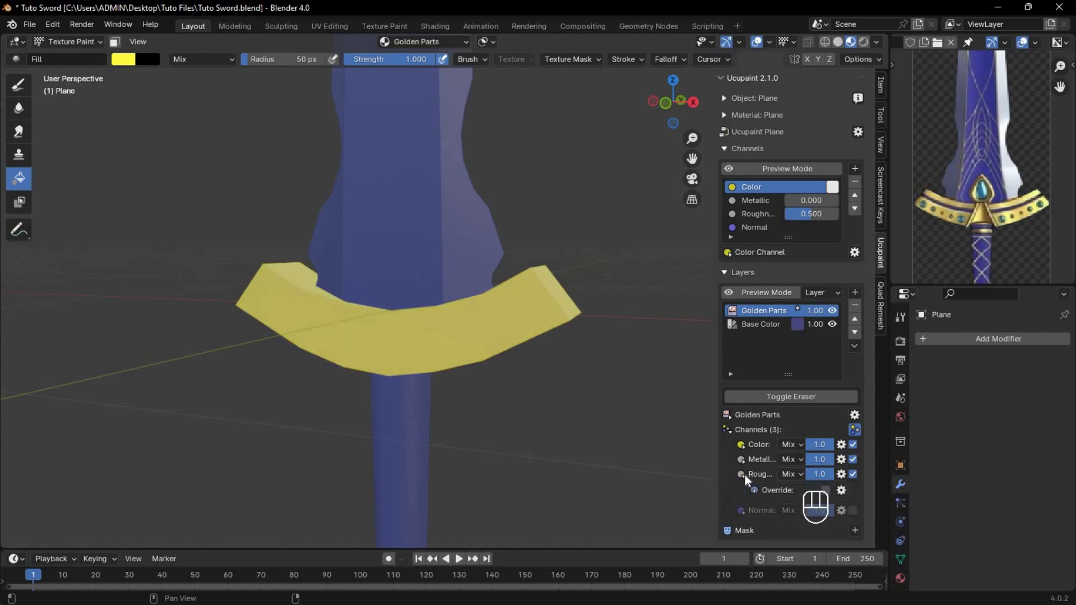
scroll(760, 466, "down", 2)
left_click(826, 458)
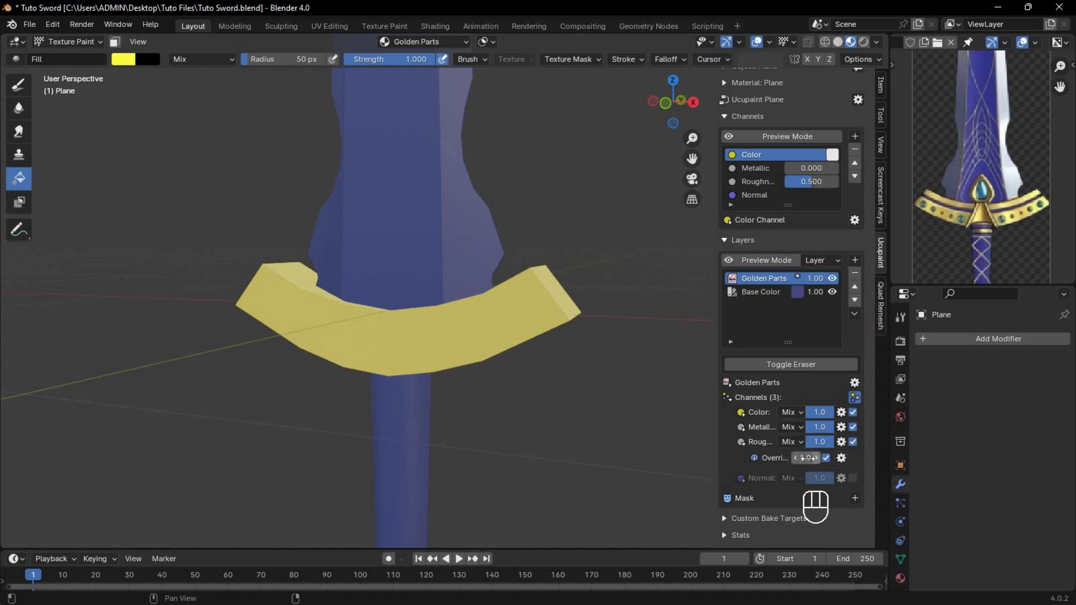
left_click_drag(799, 459, 805, 458)
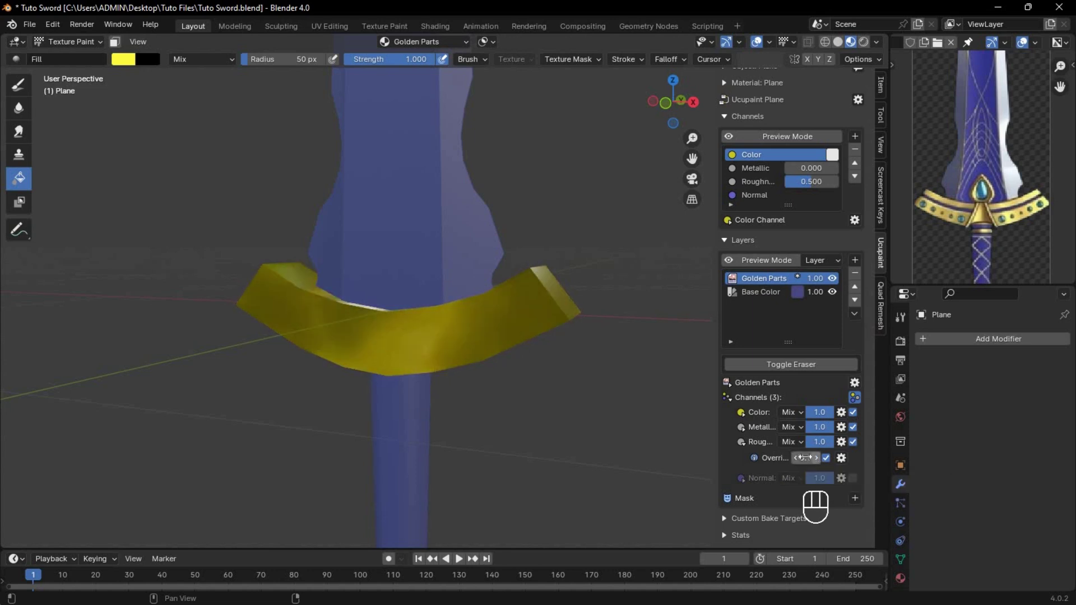
Step: Replace the mesh selection with the two raised bands at the handle's lower end and the whole pommel
middle_click_drag(528, 402, 572, 404)
scroll(572, 405, "down", 3)
middle_click_drag(572, 405, 577, 227, "shift")
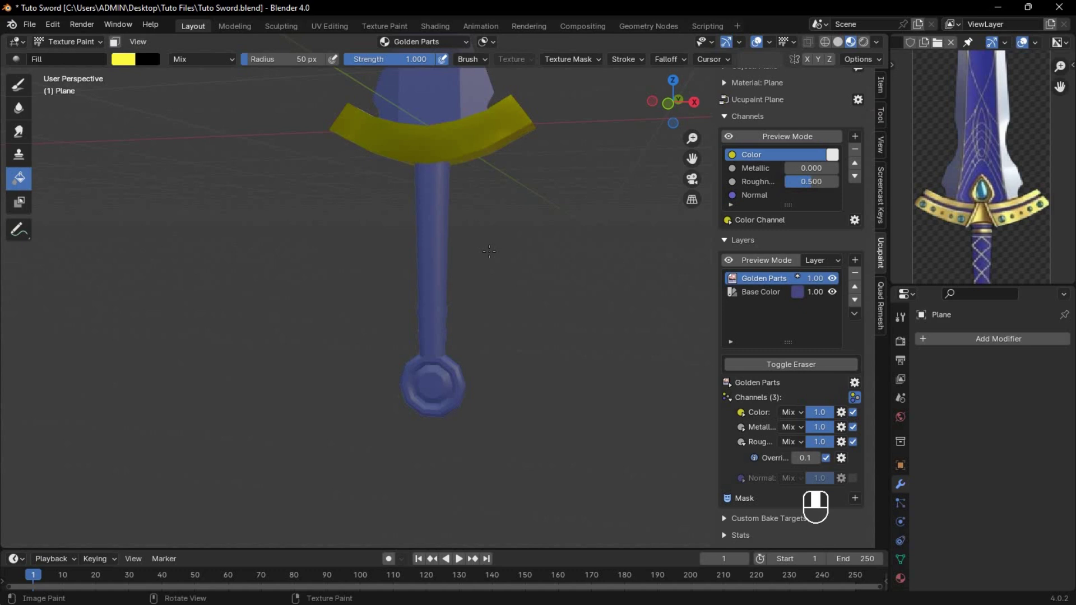
scroll(486, 255, "up", 2)
key("Tab")
middle_click_drag(512, 278, 508, 314, "shift")
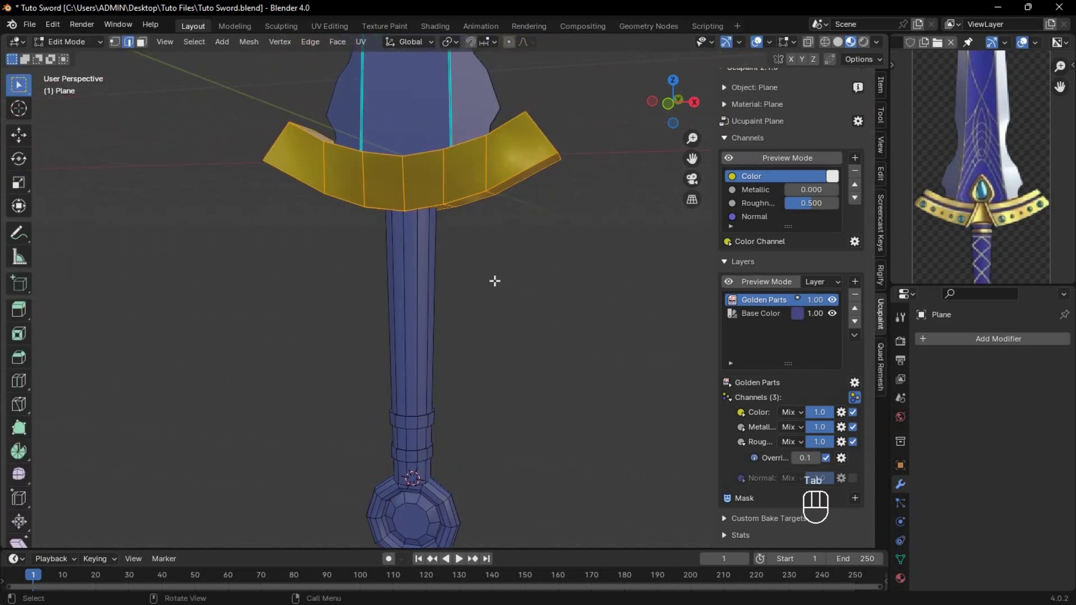
key("alt+a")
scroll(437, 362, "up", 6)
key("l")
key("l")
scroll(411, 392, "down", 2)
mouse_move(449, 521)
middle_mouse_down("shift")
mouse_move(538, 353)
mouse_move(531, 272)
mouse_move(501, 329)
middle_mouse_up("shift")
key("l")
Step: Exclude the pommel's central gem faces from the selection using face select mode, and return to Texture Paint
key("3")
key("KP_1")
left_click(454, 392, "shift")
left_click(512, 389, "shift")
left_click(392, 377, "shift")
left_click(394, 415, "shift")
left_click(416, 444, "shift")
scroll(498, 351, "down", 3)
key("Tab")
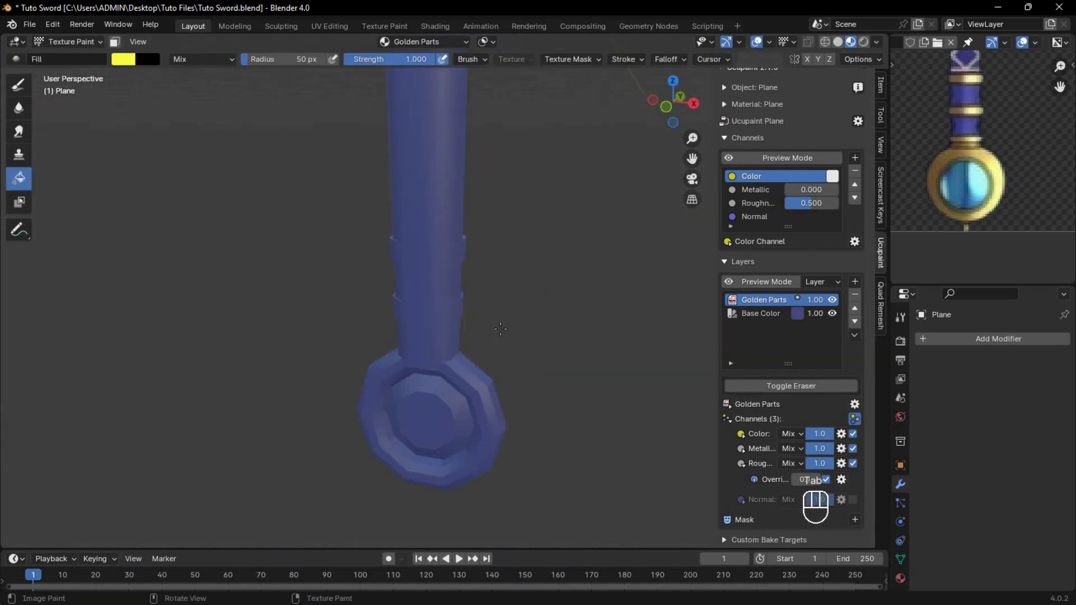
Step: Fill the masked handle bands and pommel ring with the same yellow, and save the file with the mask turned off
left_click(115, 41)
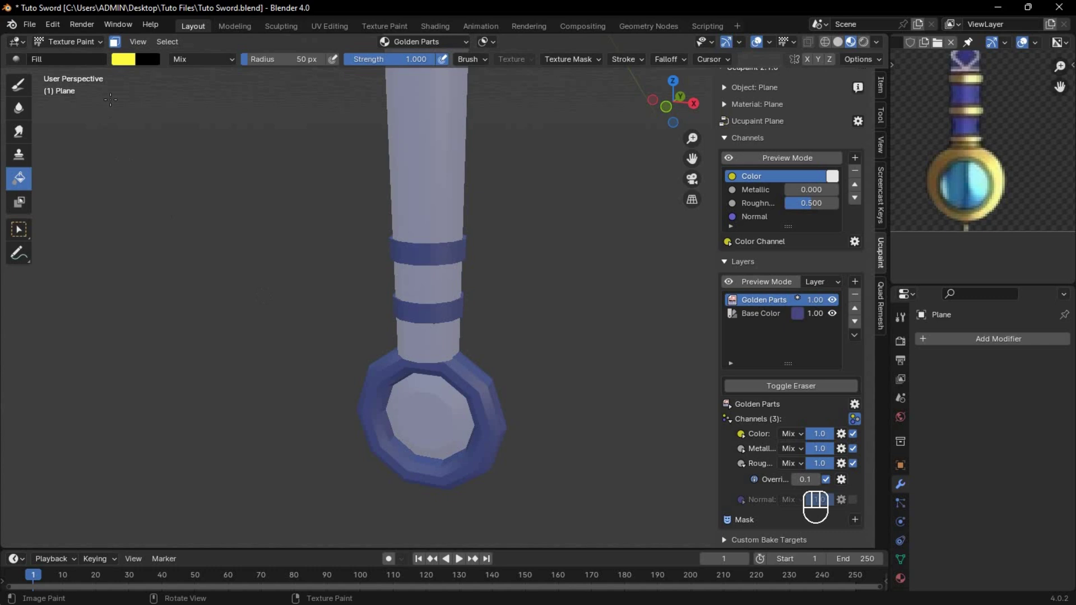
left_click(484, 403)
left_click(115, 41)
scroll(504, 185, "down", 3)
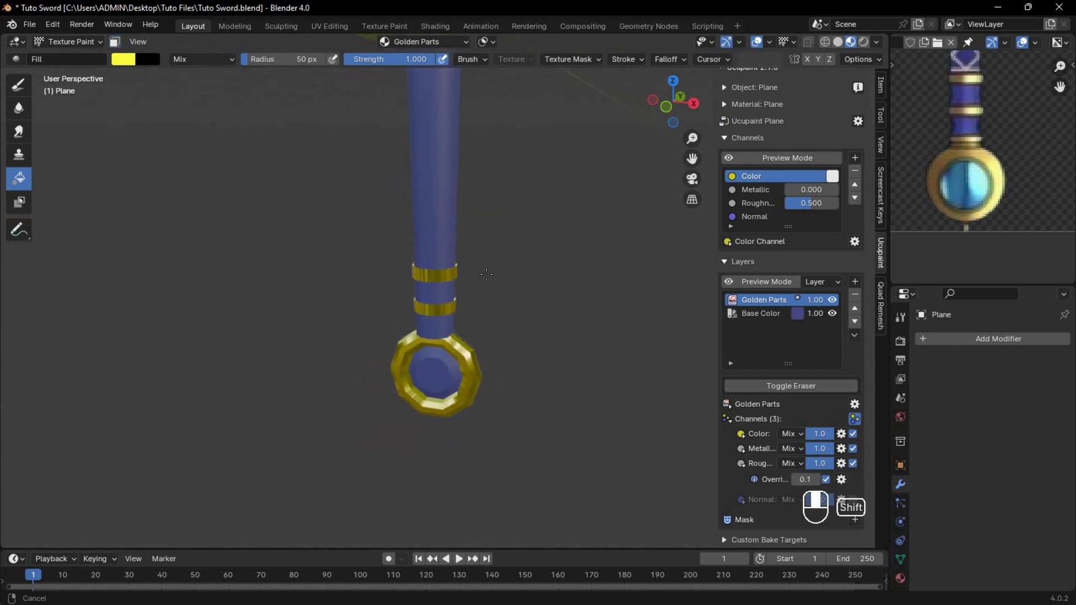
middle_click_drag(504, 185, 493, 297, "shift")
middle_click_drag(494, 297, 558, 300)
key("ctrl+s")
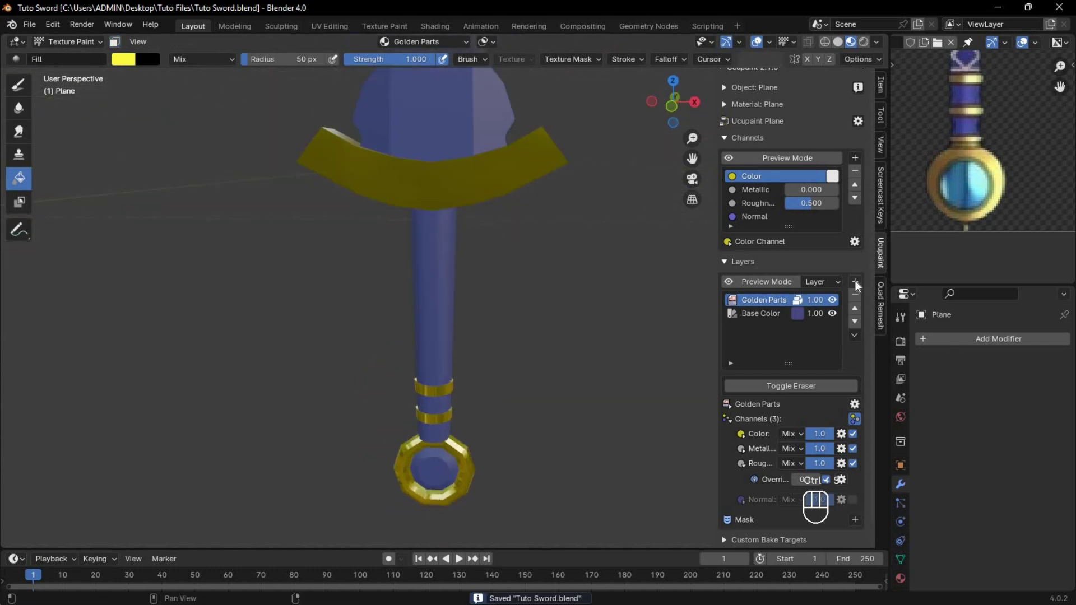
Step: Add a new 1024 × 1024 image layer named Crystal on the Color channel
left_click(855, 281)
left_click(521, 298)
left_click(664, 320)
type("Crystal")
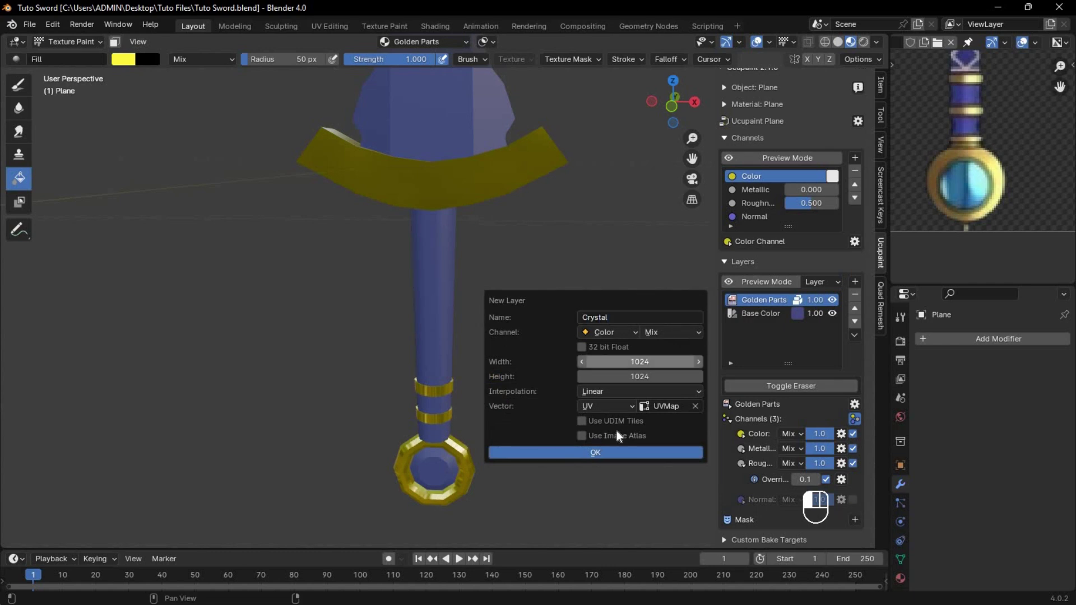
left_click(616, 452)
Step: Select only the pommel's central gem faces as a filled region, and return to masked texture painting
middle_click_drag(558, 451, 412, 336, "shift")
scroll(590, 288, "up", 5)
key("Tab")
key("alt+a")
key("3")
left_click(411, 336)
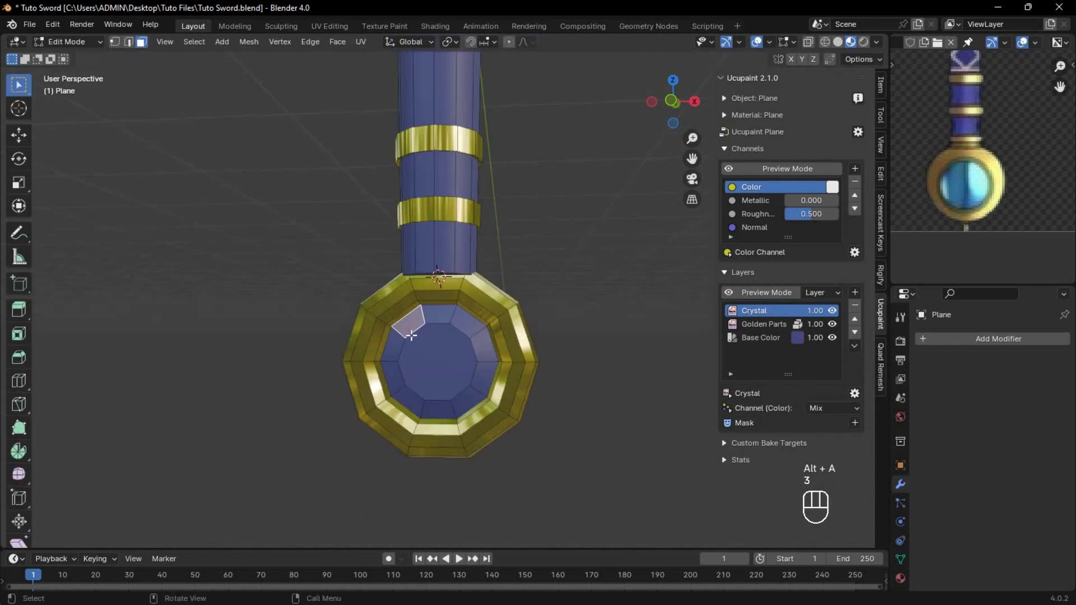
left_click(470, 397, "ctrl+shift")
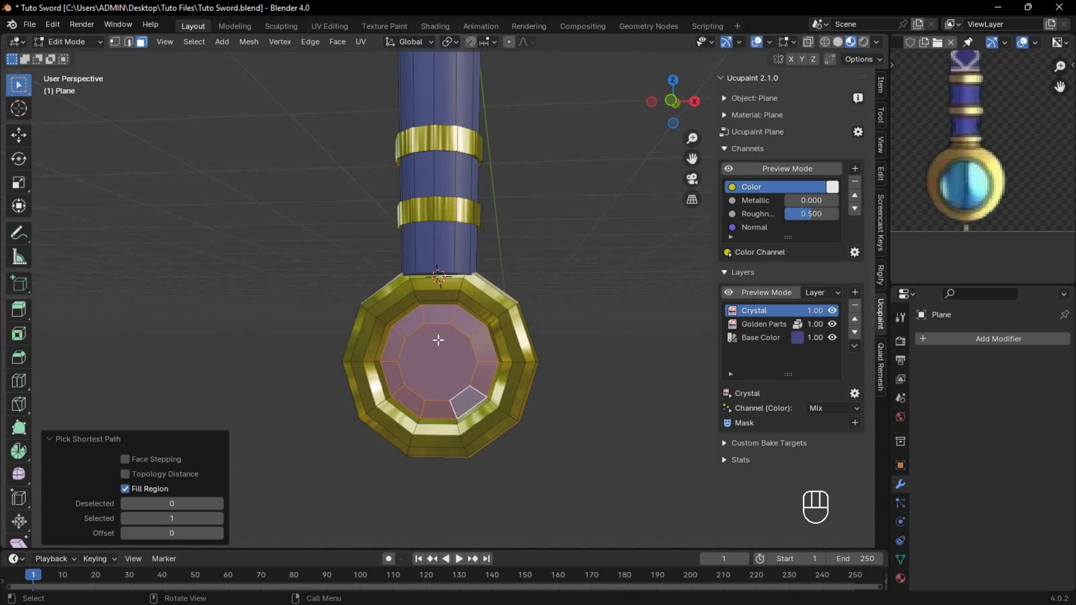
key("Tab")
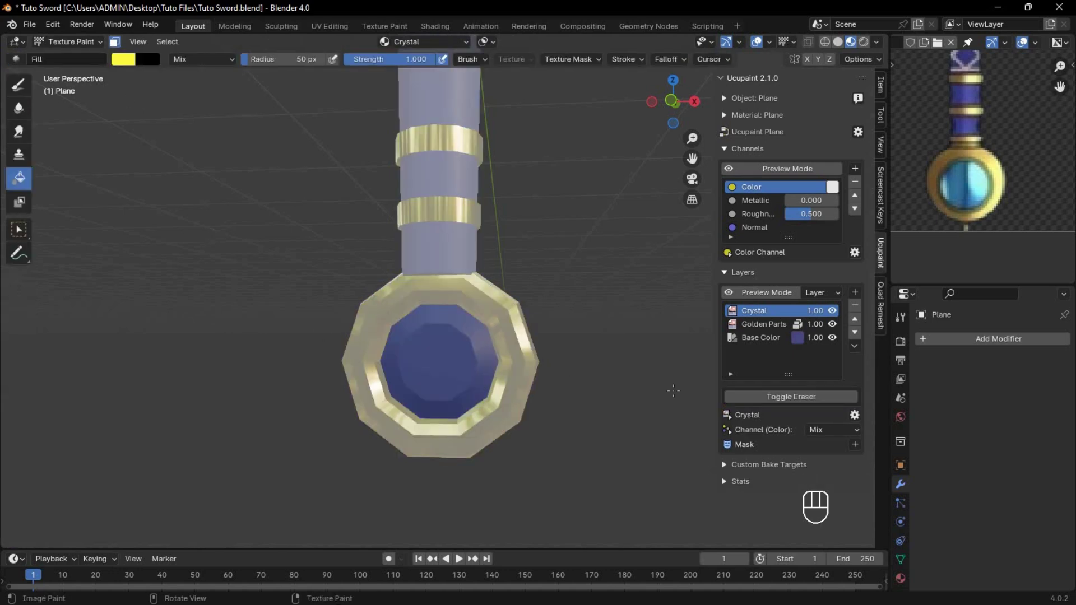
Step: Store the current yellow brush color in the color palette Palette.001
left_click(901, 318)
scroll(962, 422, "down", 8)
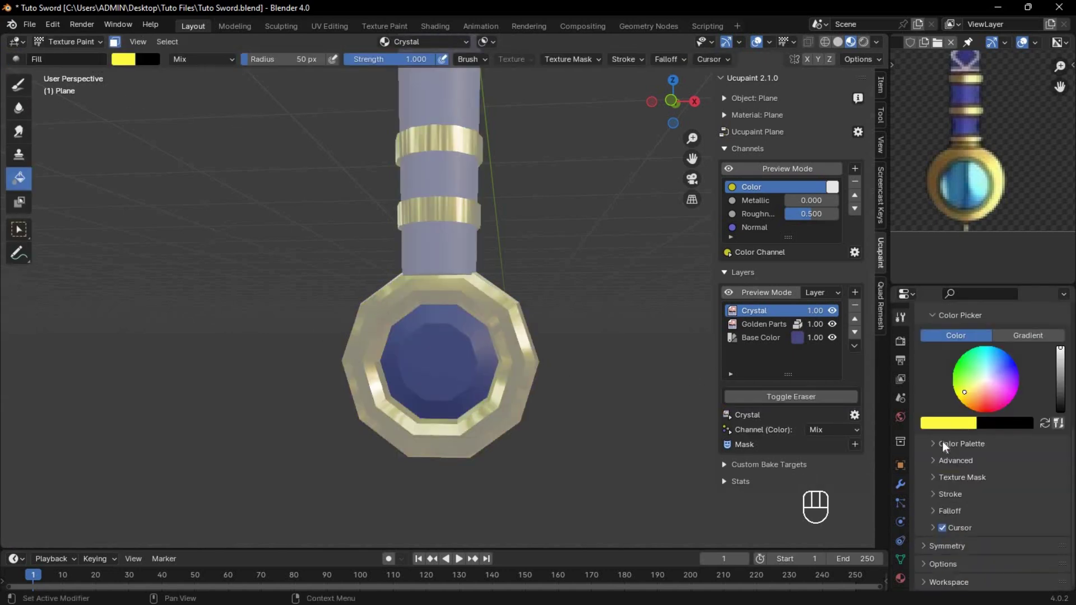
left_click(934, 445)
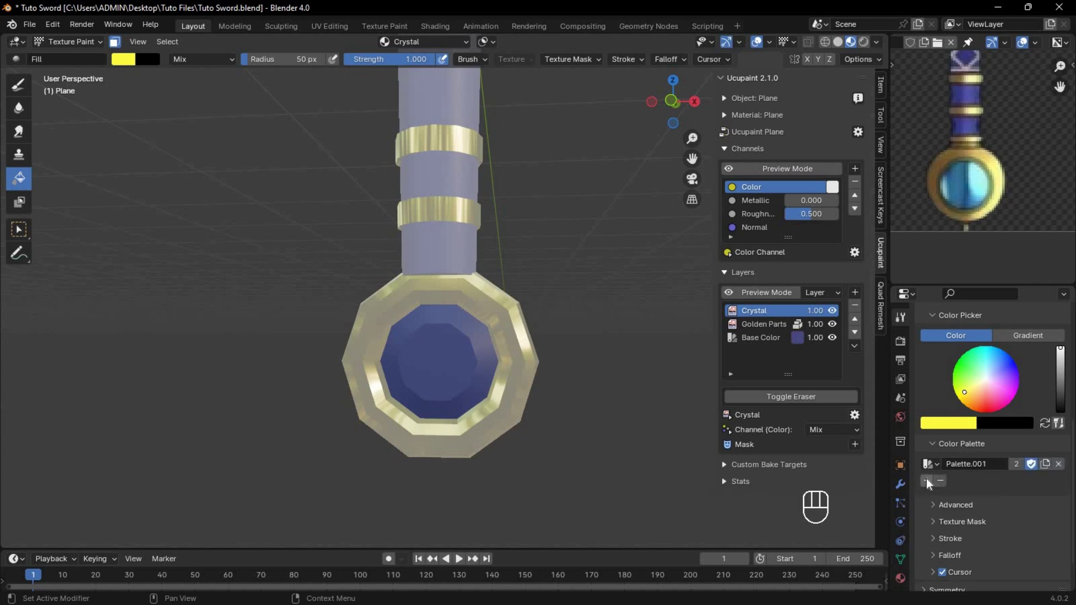
left_click(927, 481)
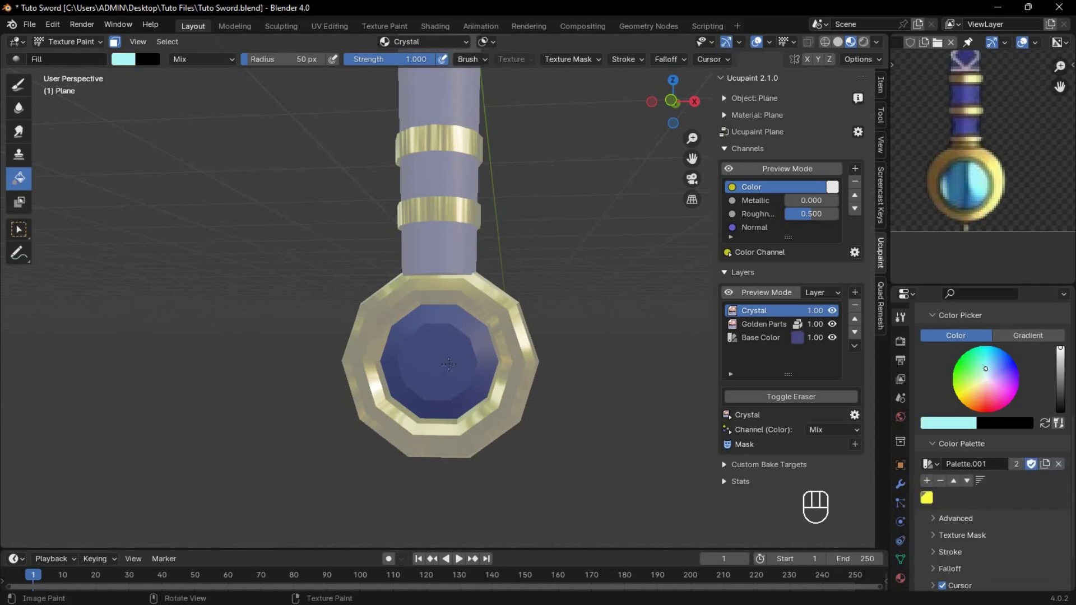
Step: Fill the masked pommel gem with light cyan on the Crystal layer, and turn the paint mask off
left_click(449, 364)
left_click(115, 42)
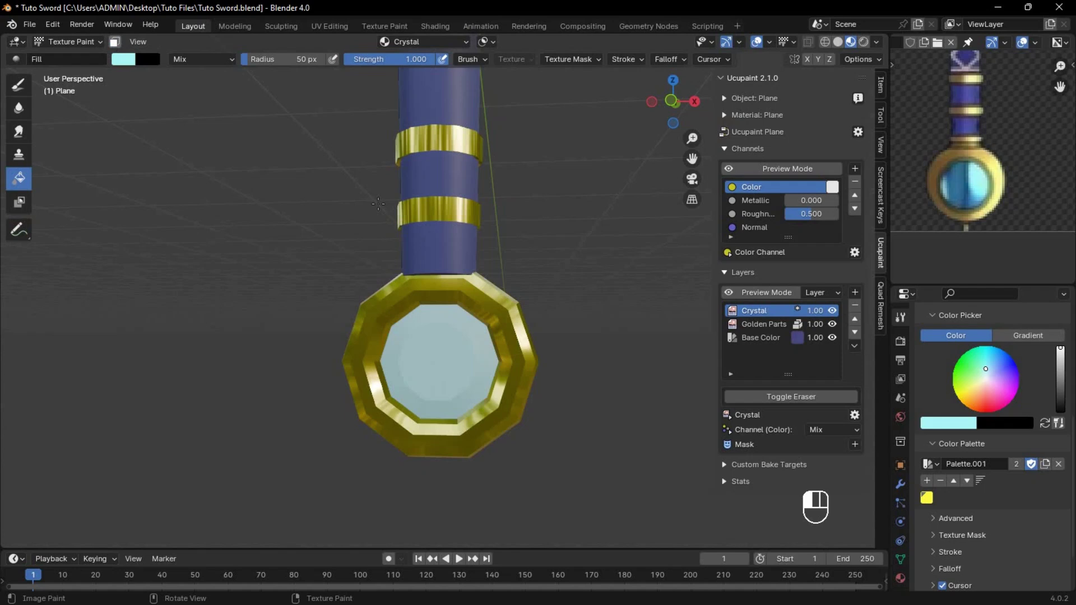
scroll(440, 291, "down", 6)
mouse_move(449, 275)
middle_mouse_down("shift")
mouse_move(449, 326)
mouse_move(433, 342)
mouse_move(437, 300)
middle_mouse_up("shift")
scroll(449, 325, "up", 2)
scroll(433, 342, "up", 1)
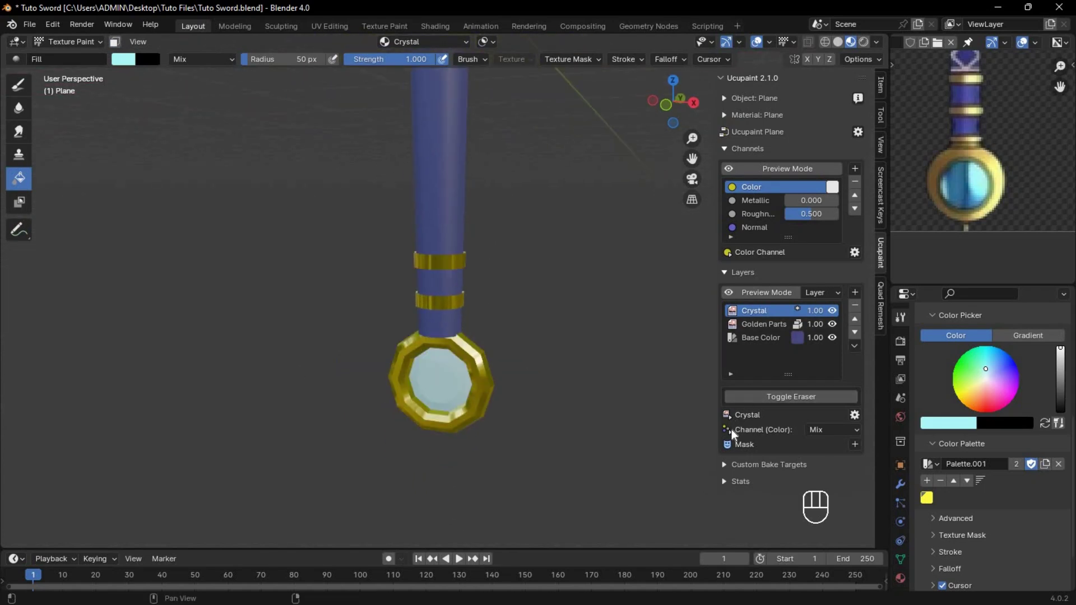
Step: Enable the Metallic and Roughness channels on the Crystal layer
left_click(729, 429)
scroll(786, 433, "down", 1)
left_click(852, 448)
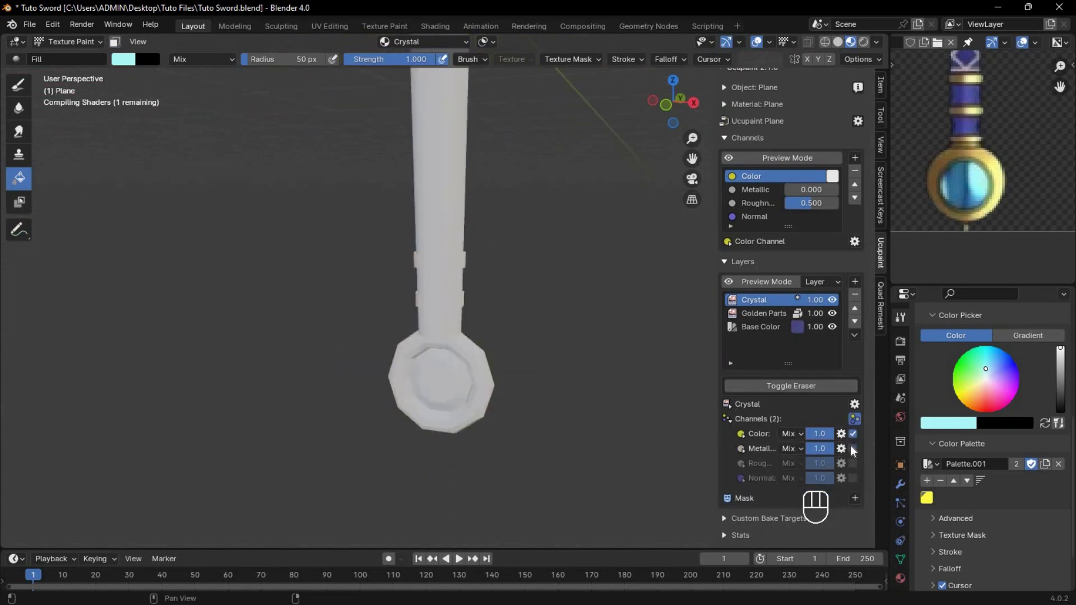
left_click(853, 463)
Step: Override the Crystal layer's roughness with a value of 0.1, and save the file
scroll(794, 450, "down", 2)
left_click(826, 458)
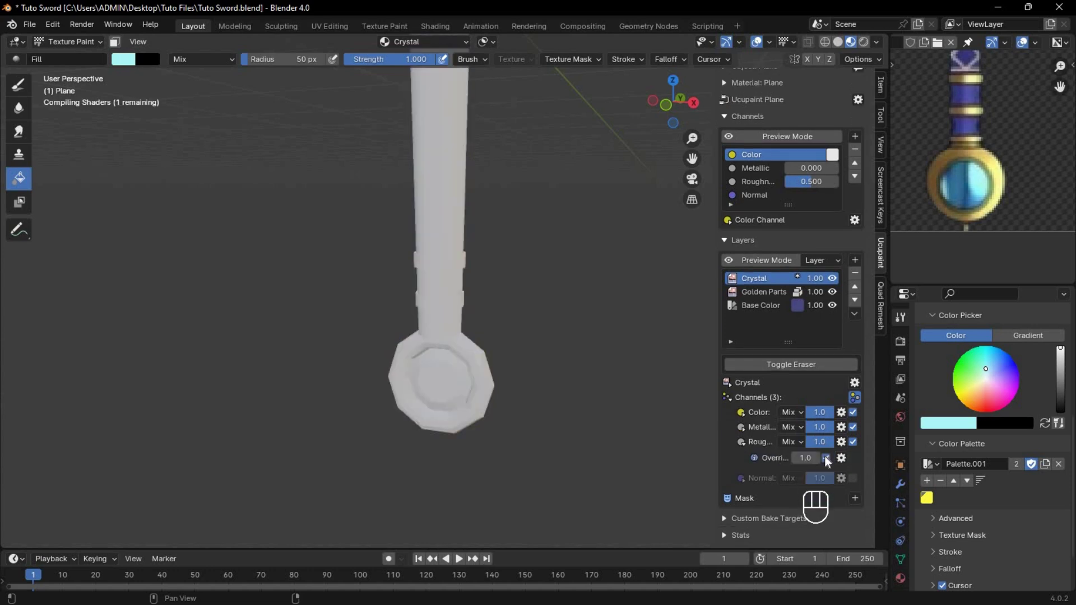
key("Return")
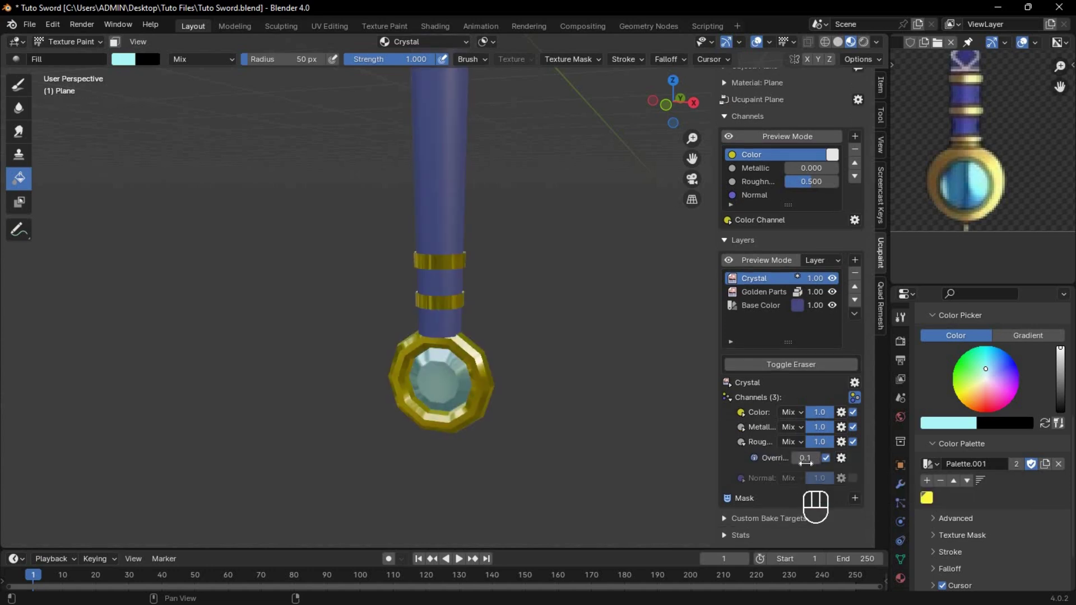
middle_click_drag(566, 342, 533, 319)
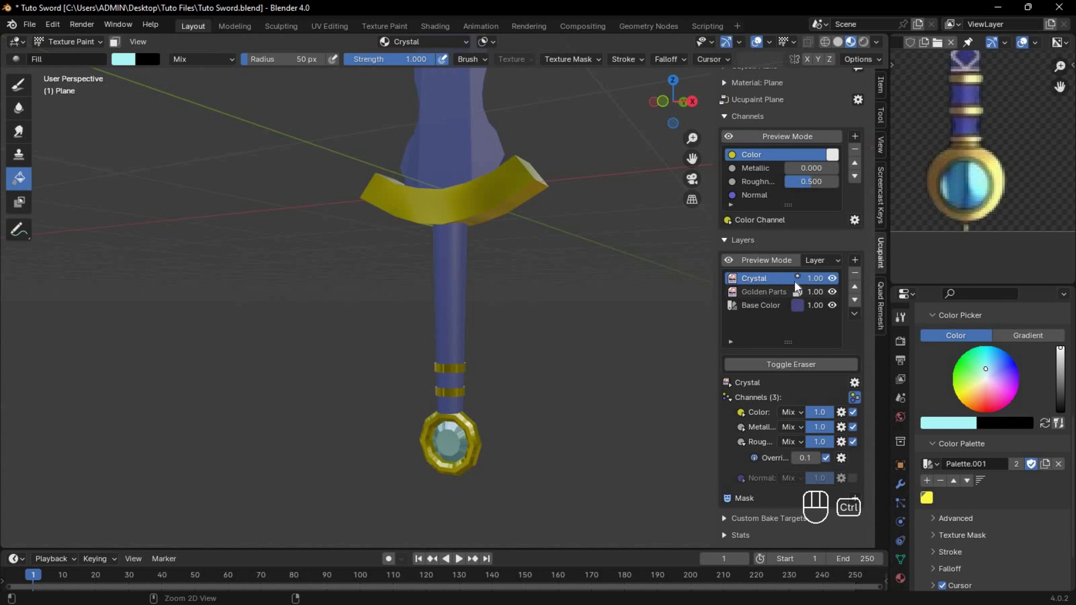
key("ctrl+s")
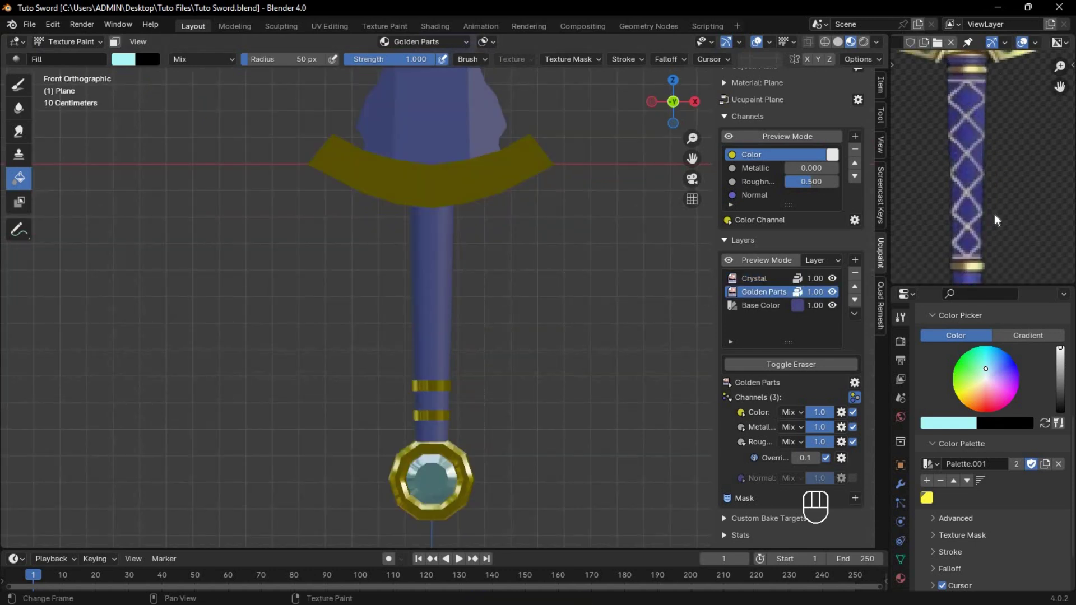
Step: Add a 1024 × 1024 image layer named Gold with Normal with 32 bit float above the Golden Parts layer
left_click(855, 260)
left_click(512, 278)
type("Gold with Normal")
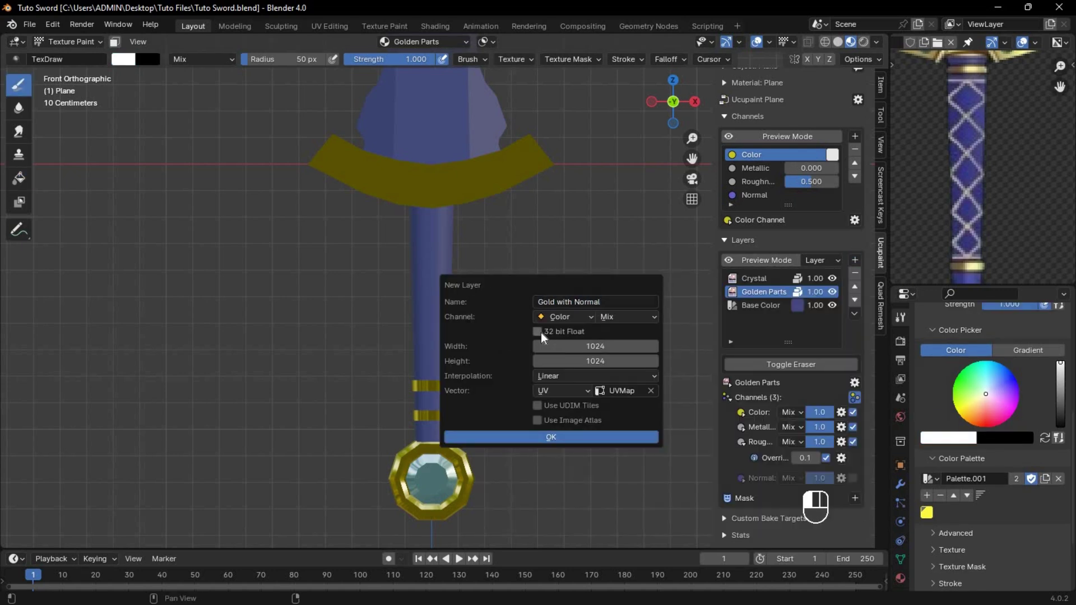
left_click(554, 437)
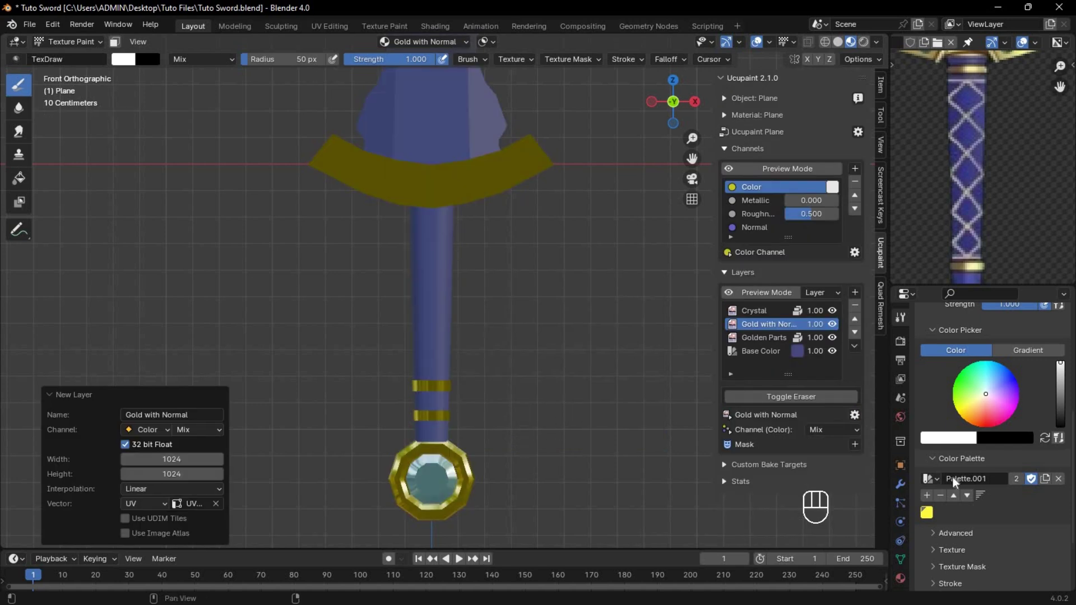
Step: Load the stored yellow brush color and enable Metallic, Roughness with a 0.1 override, and Normal on the Gold with Normal layer
left_click(927, 513)
left_click(760, 430)
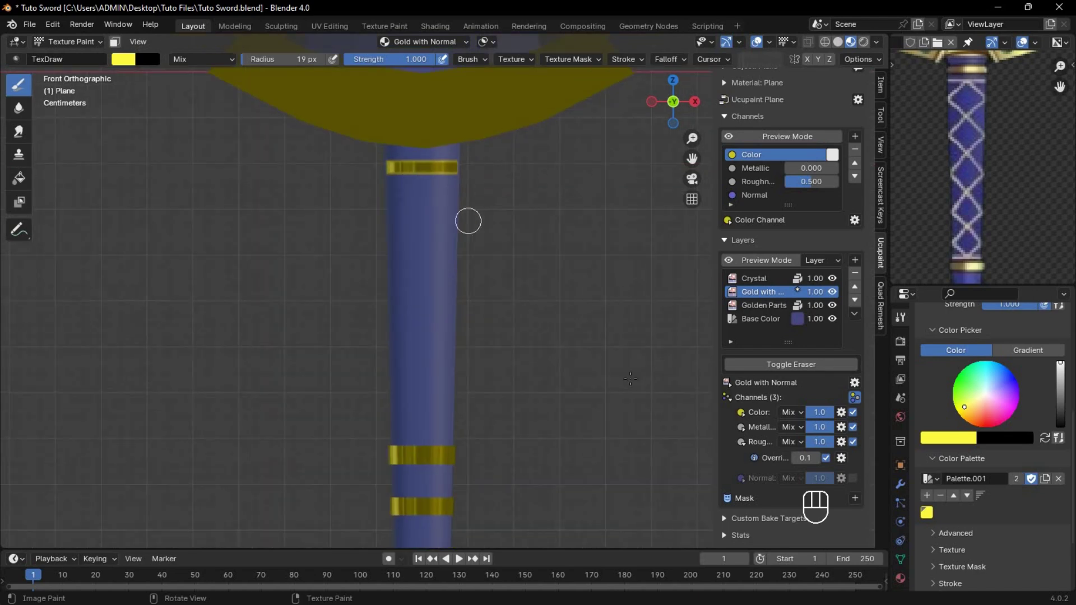
left_click(853, 478)
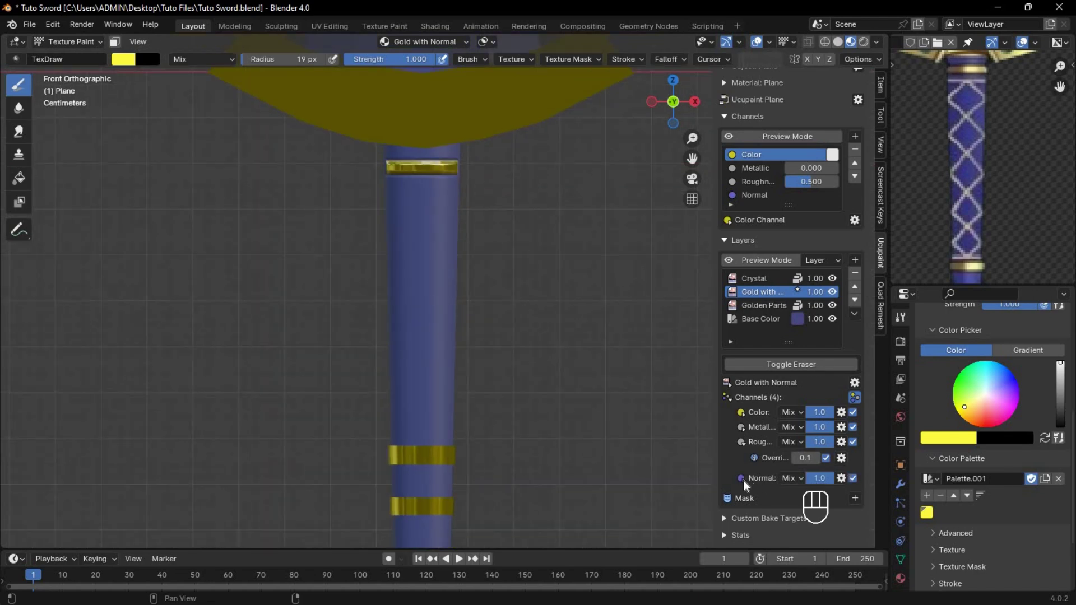
left_click(743, 478)
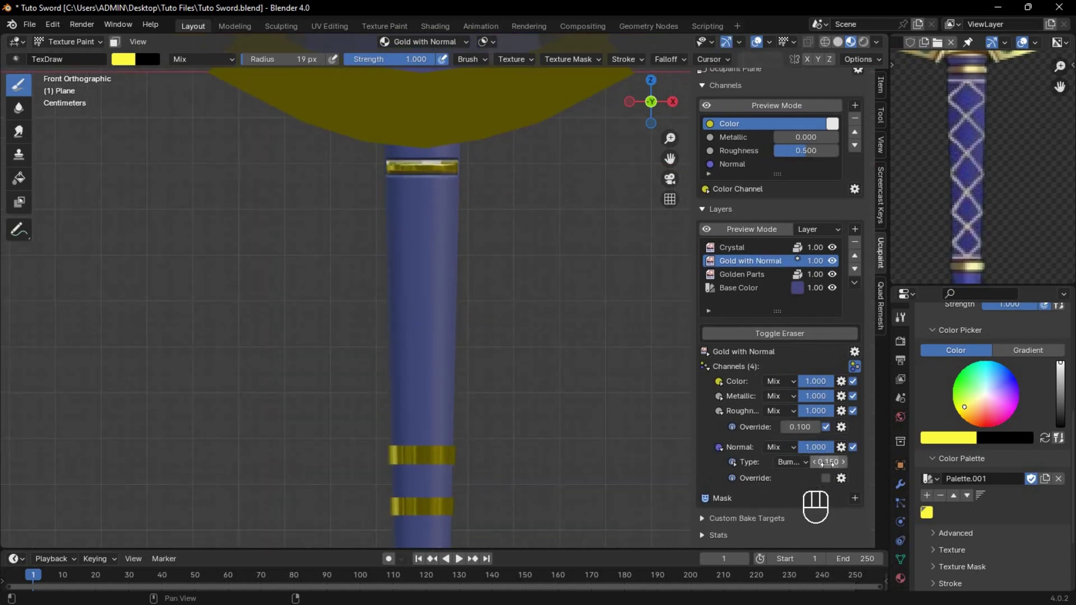
Step: Erase the test gold band at the top of the grip with a 51 px eraser, and turn the eraser off
middle_click_drag(533, 213, 523, 228)
key("grave")
left_click(437, 181)
left_click(787, 336)
key("f")
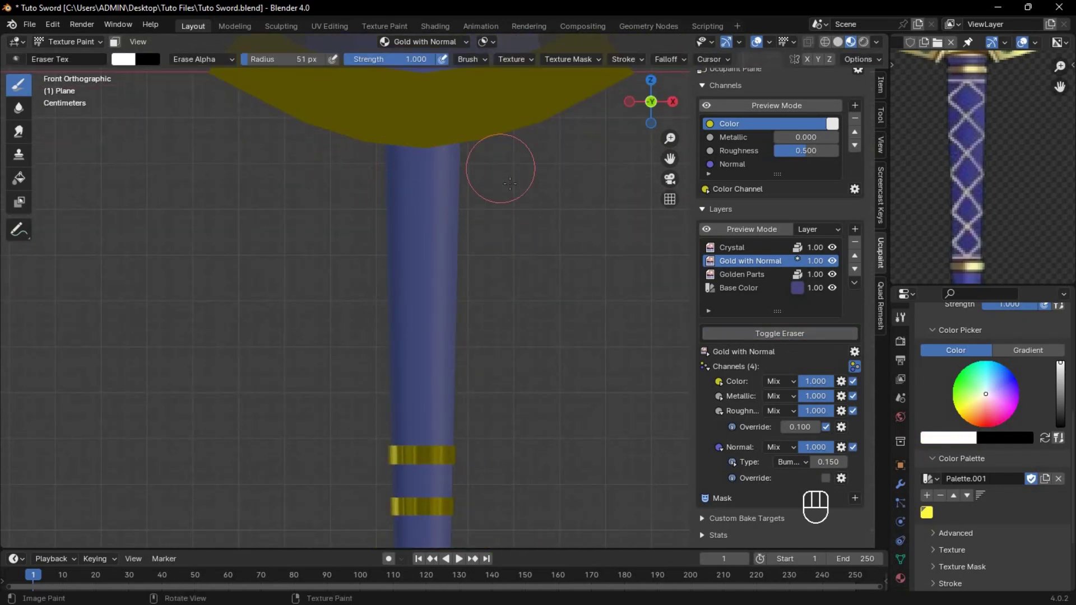
left_click(762, 334)
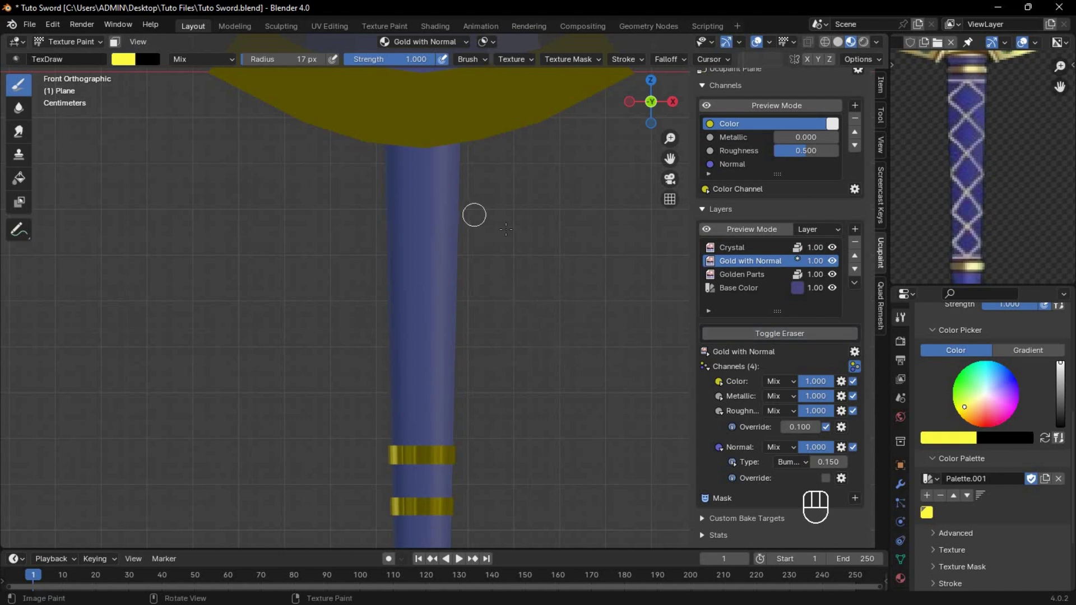
Step: Adjust the brush falloff and paint a gold band with a 17 px radius all around the top of the grip
scroll(924, 561, "down", 7)
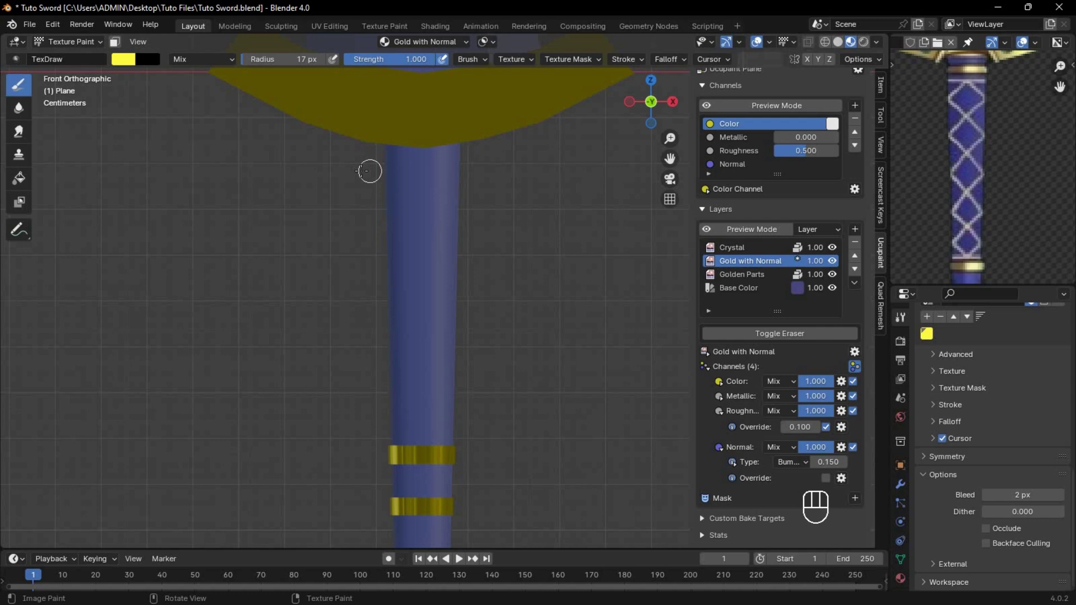
middle_click_drag(545, 176, 510, 180)
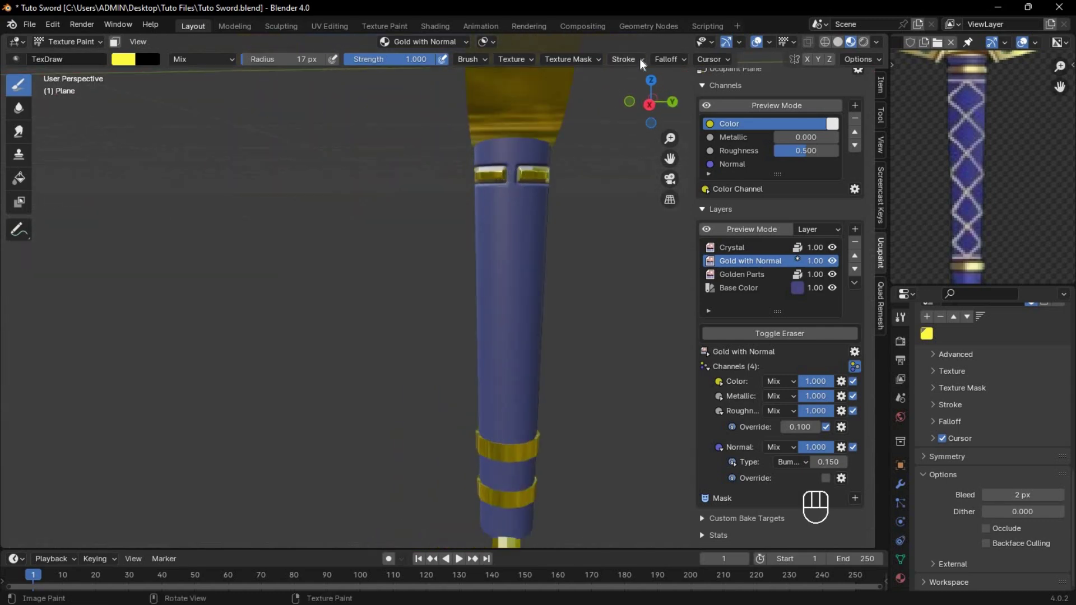
left_click(666, 60)
key("KP_1")
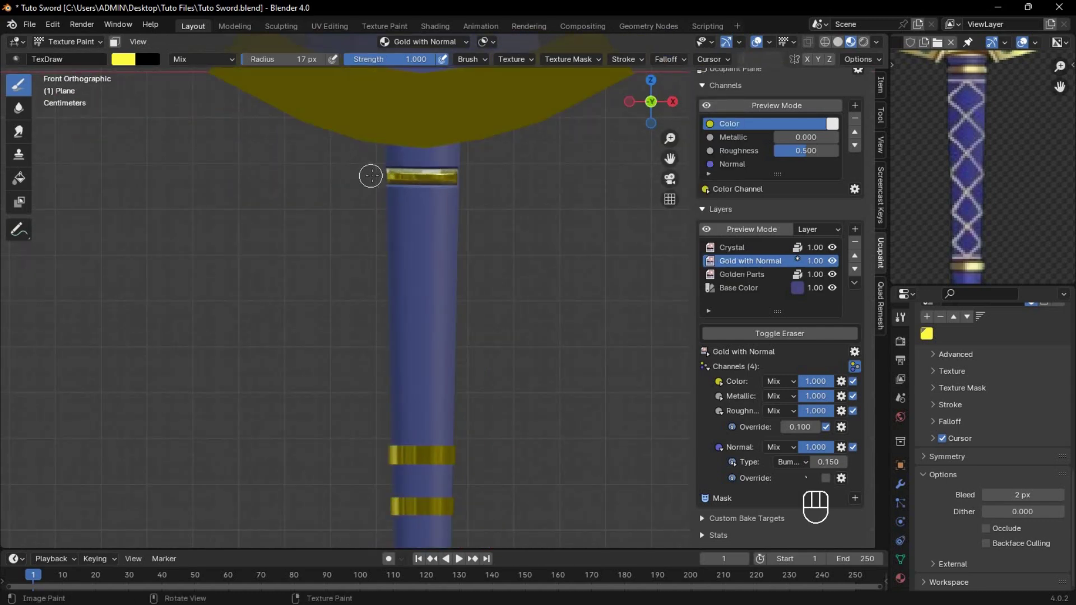
middle_click_drag(527, 176, 515, 179)
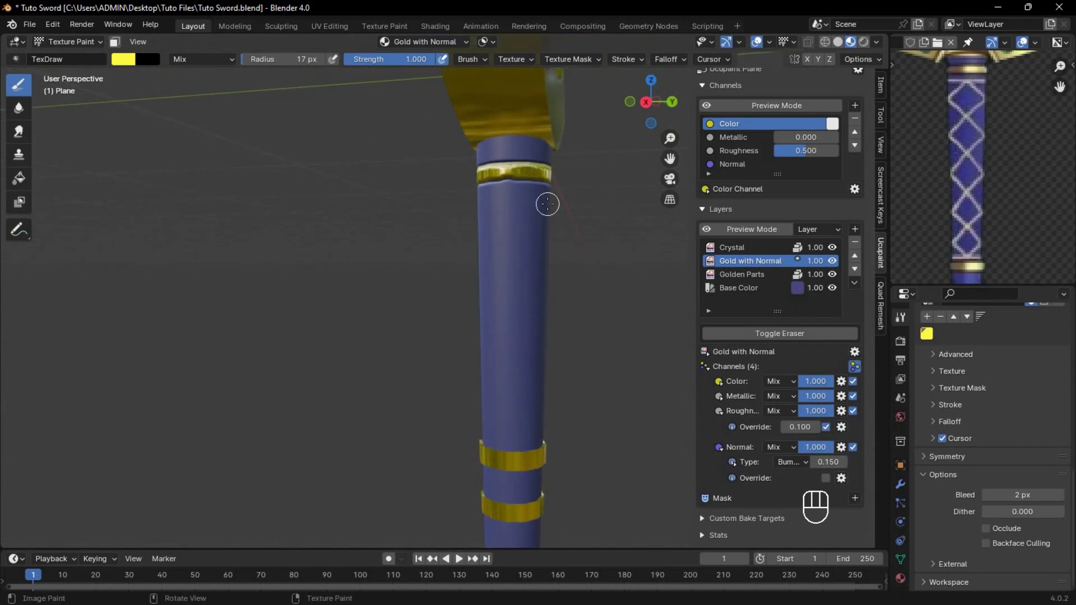
Step: Paint three crossed gold straps down the front of the grip between the gold bands, following the reference
key("grave")
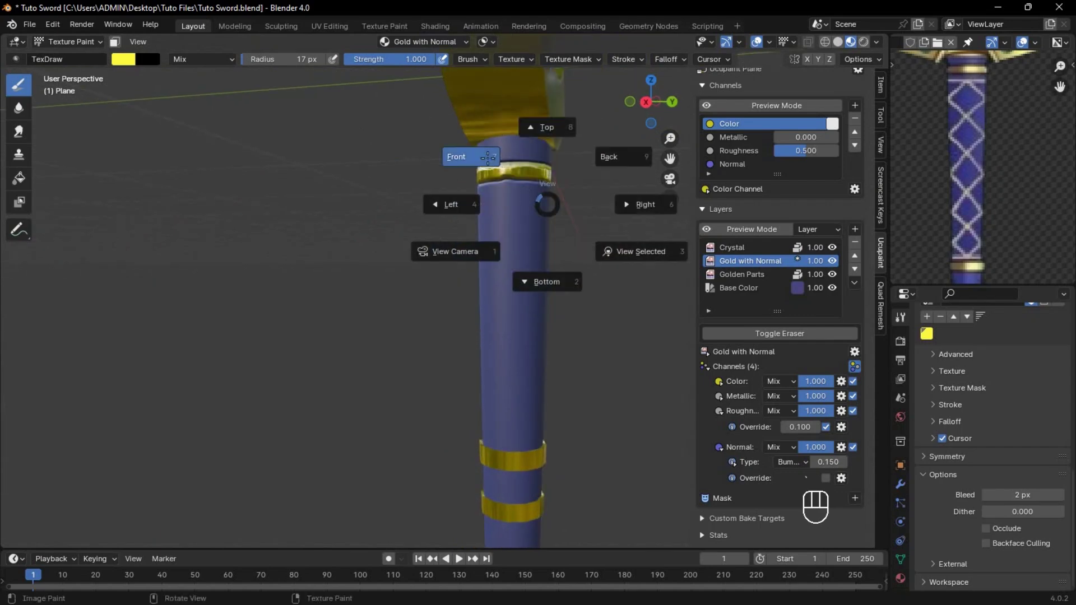
left_click(490, 159)
left_click_drag(385, 200, 494, 271)
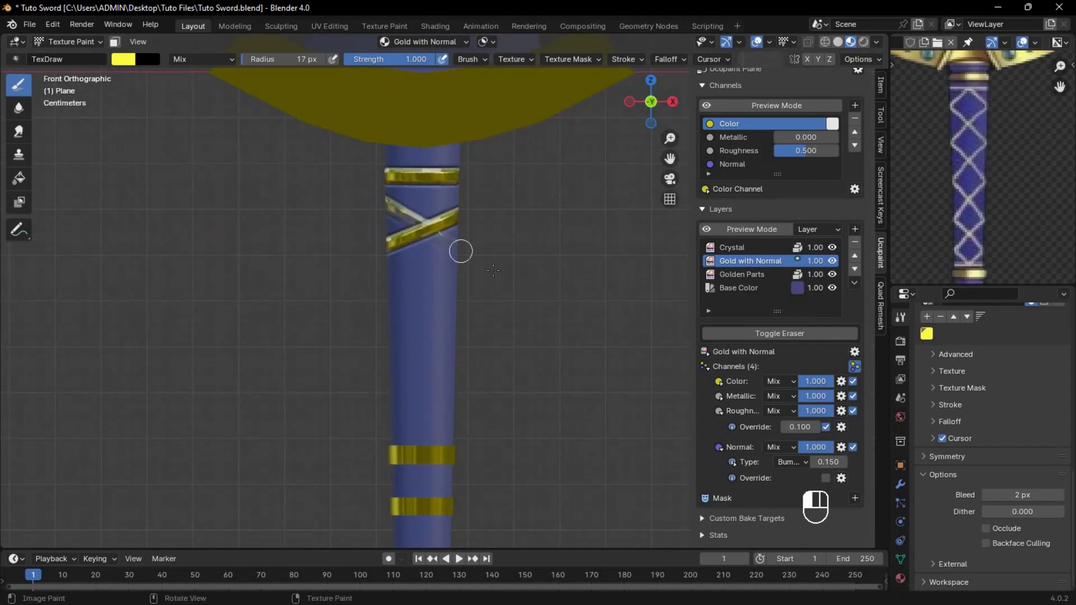
mouse_move(408, 240)
middle_mouse_down()
mouse_move(370, 252)
mouse_move(448, 276)
middle_mouse_up()
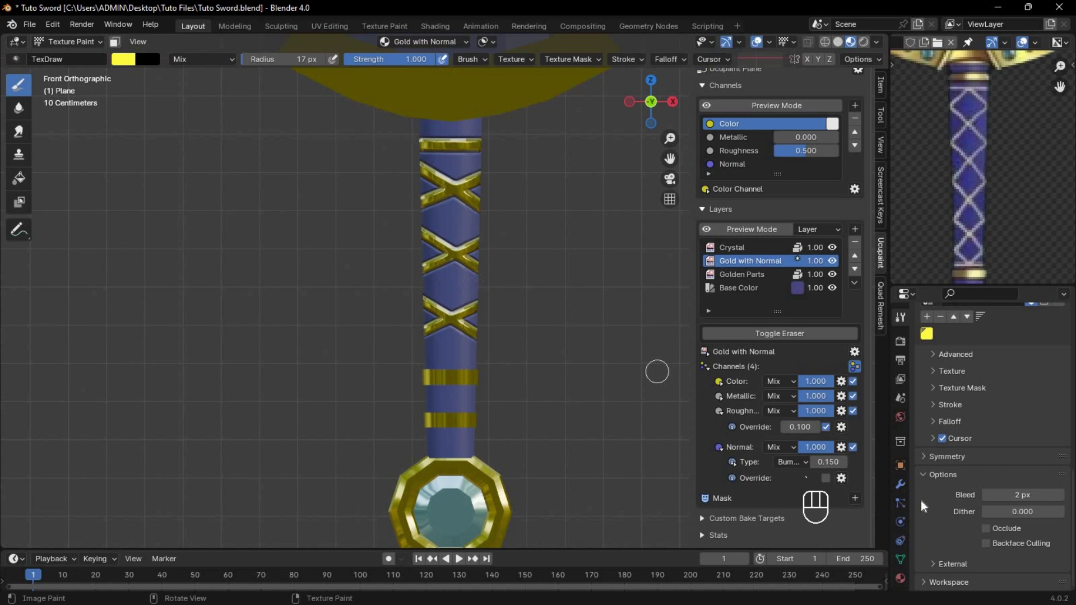
Step: Add the Occlude and Backface Culling paint options to Quick Favorites and undo the trial strokes
right_click(1006, 530)
key("q")
key("ctrl+z")
key("ctrl+z")
key("ctrl+z")
key("ctrl+z")
key("ctrl+z")
key("ctrl+z")
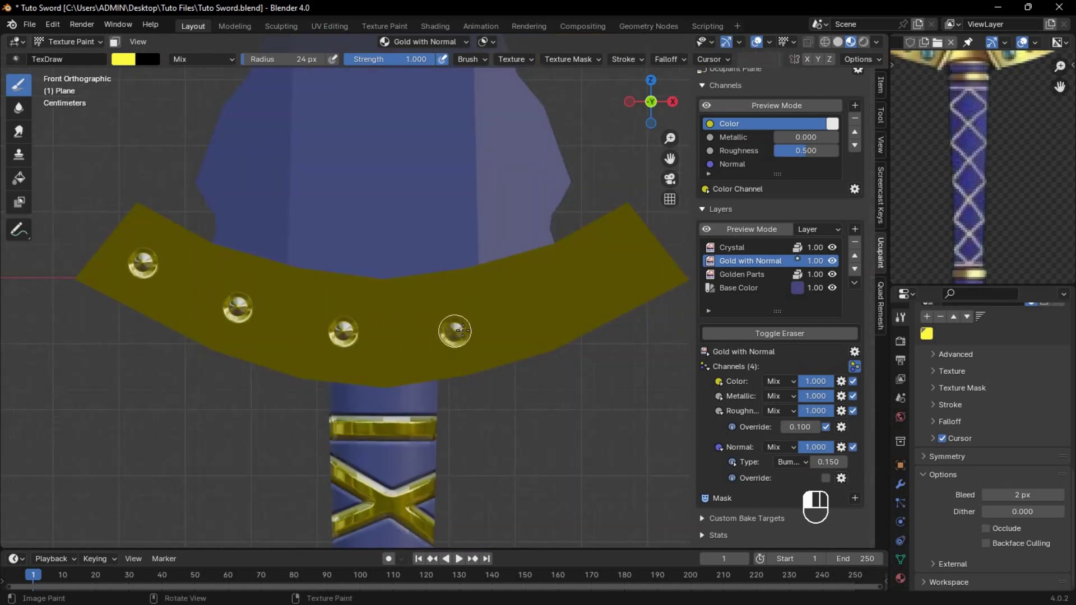
Step: Paint six round gold studs along the crossguard with a 24 px brush radius
scroll(629, 267, "down", 4)
middle_click_drag(628, 267, 421, 337)
middle_click_drag(339, 333, 454, 332)
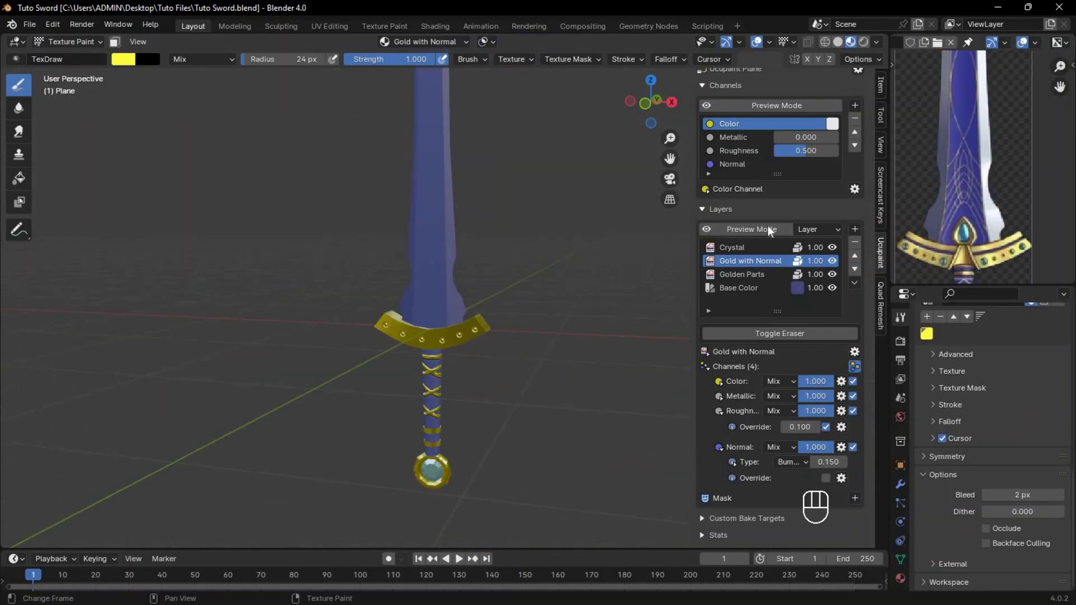
Step: Clear the selection in Edit Mode and select the outer edge faces on both sides of the blade
scroll(472, 291, "up", 2)
key("Tab")
key("alt+a")
scroll(505, 264, "up", 5)
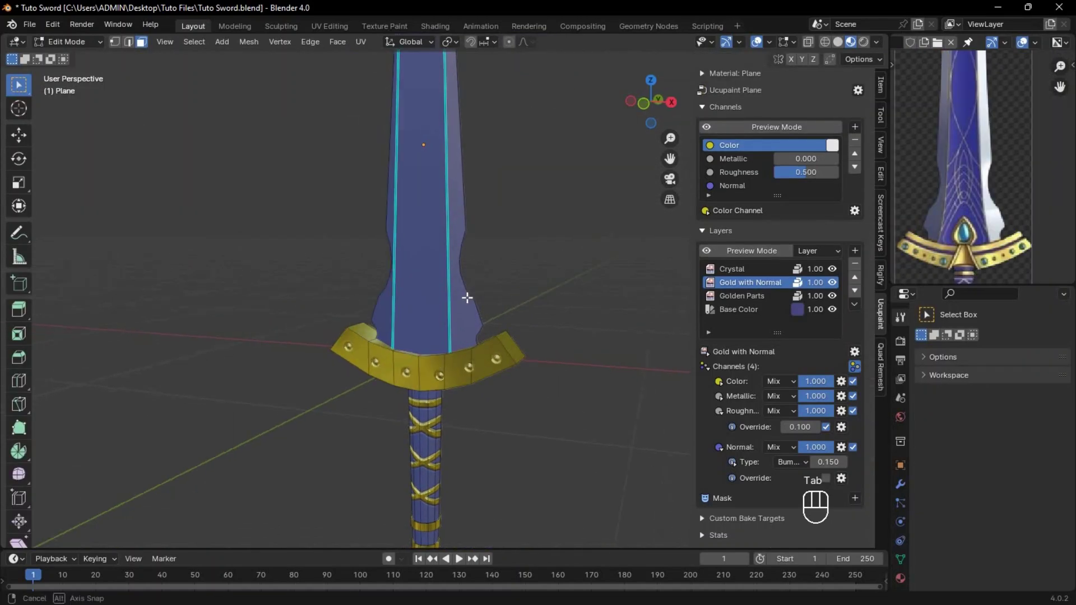
left_click(508, 241)
left_click(508, 243, "alt")
middle_click_drag(531, 321, 489, 263)
left_click(489, 264, "shift")
left_click(314, 348, "shift")
middle_click_drag(550, 286, 426, 303)
left_click(449, 314, "shift")
Step: Return to Texture Paint and turn on the paint mask for the selected blade edge faces
scroll(561, 314, "down", 4)
mouse_move(471, 168)
middle_mouse_down("shift")
mouse_move(466, 278)
mouse_move(462, 227)
middle_mouse_up("shift")
key("Tab")
left_click(115, 43)
middle_click_drag(561, 297, 526, 292)
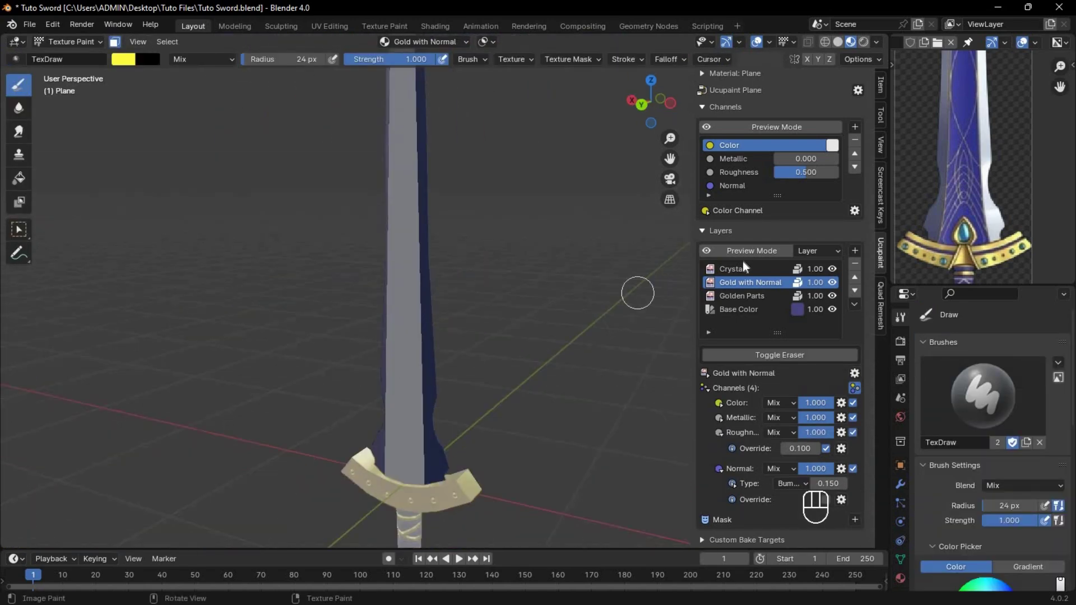
Step: Add a 1024 × 1024 image layer named Silver above the Crystal layer, with 32 bit float off
left_click(774, 269)
left_click(855, 260)
left_click(543, 278)
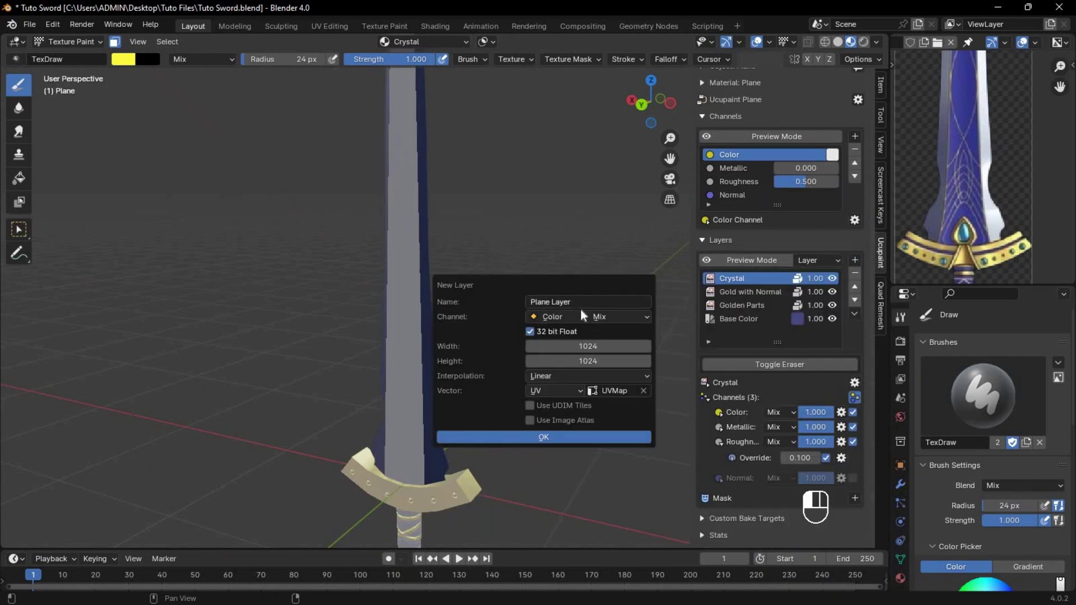
left_click(584, 302)
left_click(529, 332)
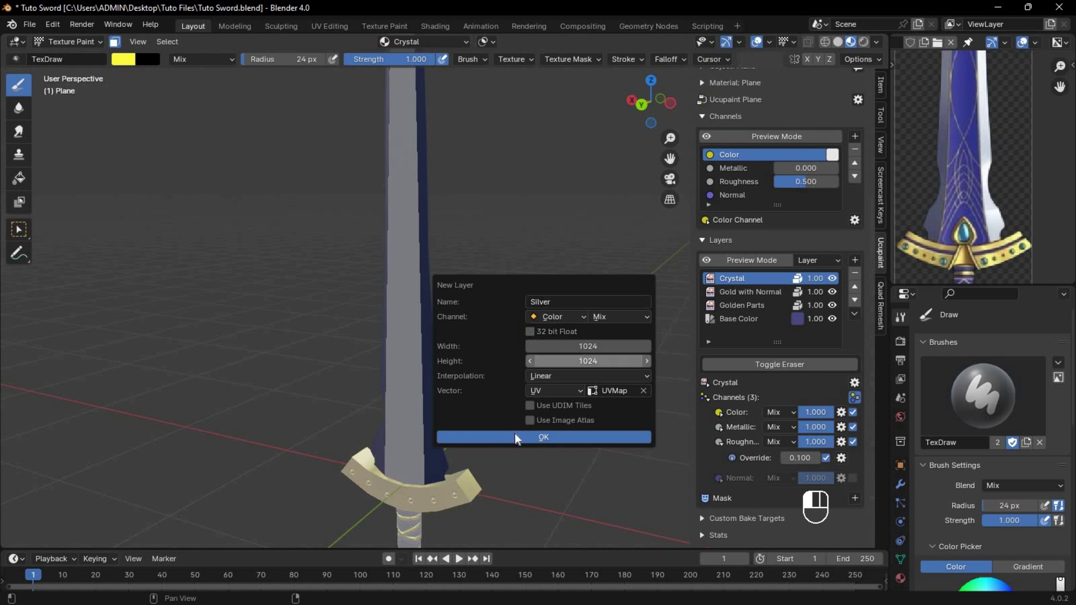
left_click(515, 437)
Step: Sample the silvery white from the reference blade edge, fill the masked edge faces with it, and turn the paint mask off
left_click(123, 64)
left_click(241, 204)
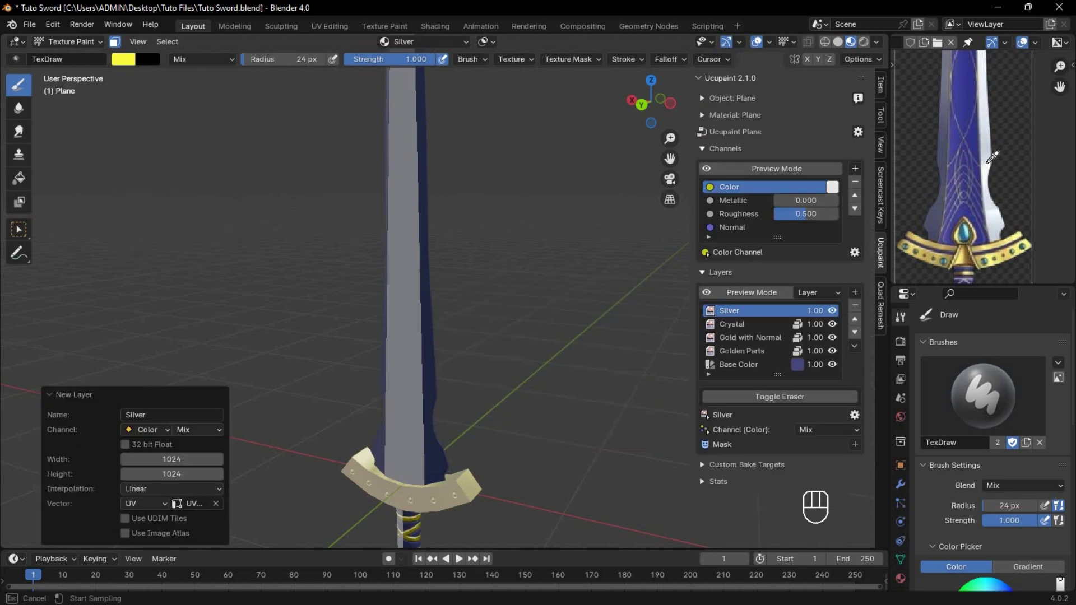
left_click(989, 162)
left_click(19, 178)
left_click(425, 287)
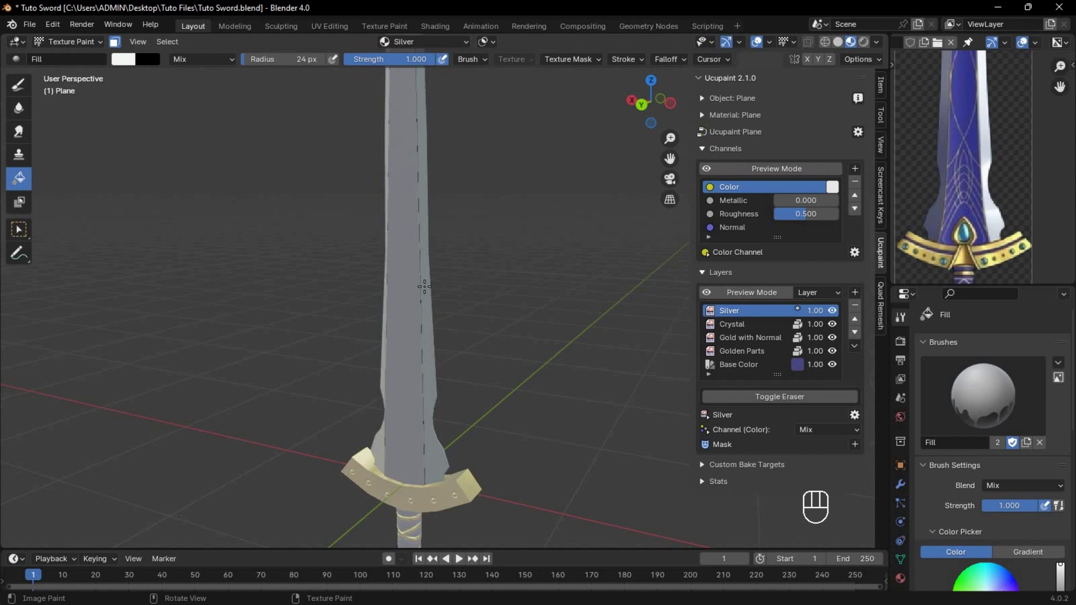
scroll(424, 287, "down", 5)
left_click(114, 41)
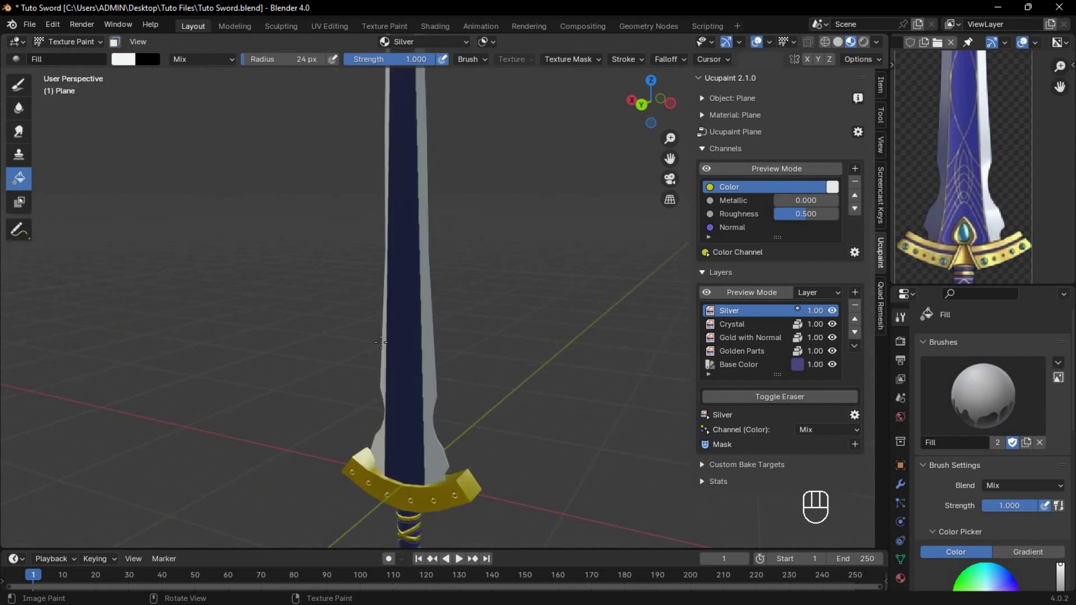
middle_click_drag(396, 379, 779, 350)
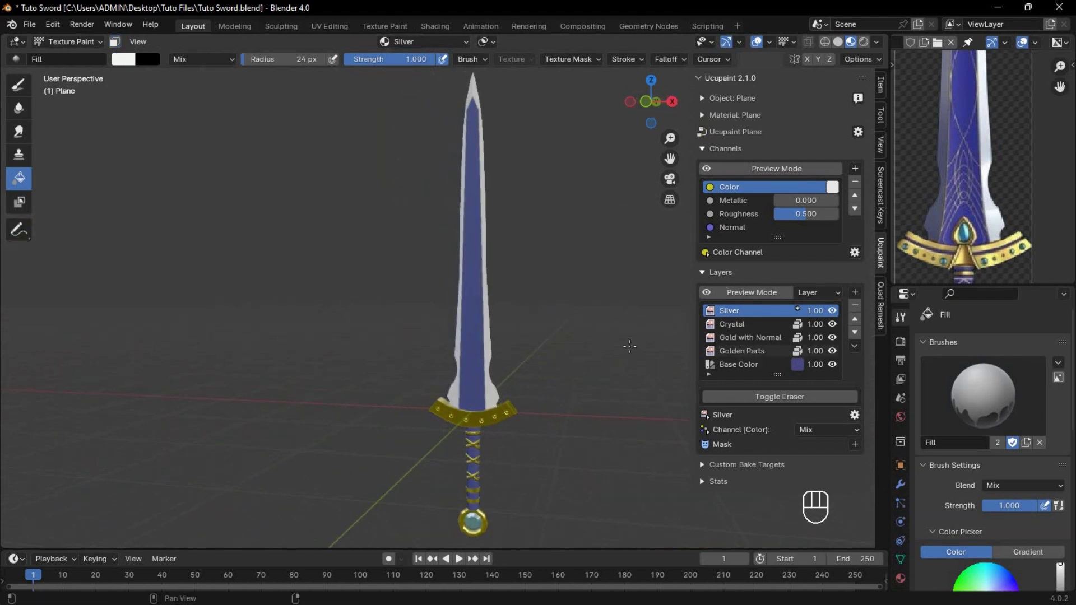
Step: Enable the Metallic and Roughness channels on the Silver layer and override its roughness with 0.1
scroll(661, 404, "up", 3)
left_click(706, 431)
left_click(851, 461)
left_click(853, 474)
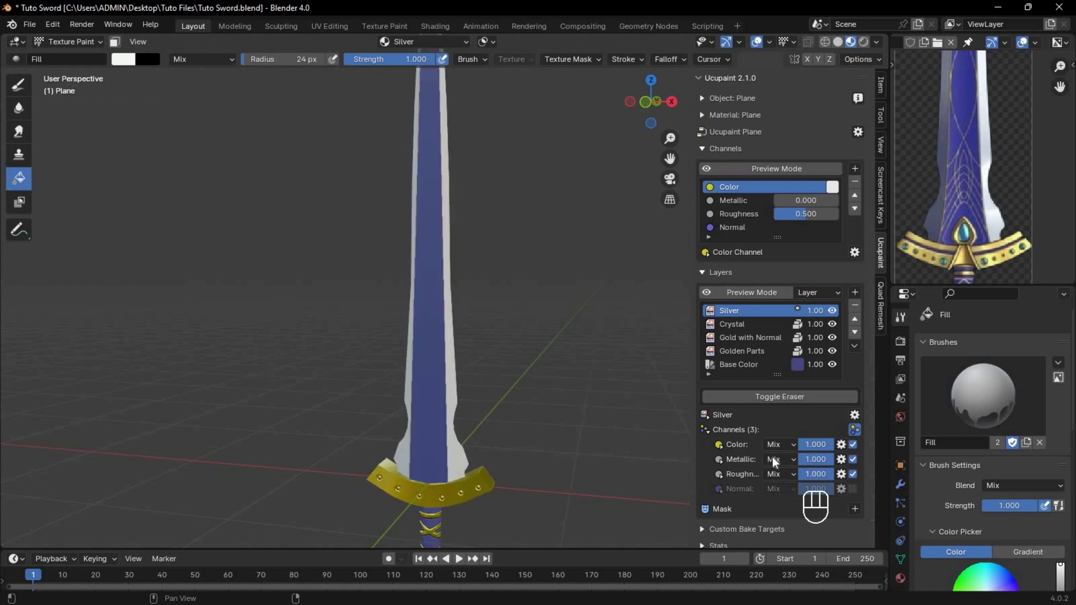
left_click(720, 474)
scroll(784, 471, "down", 2)
left_click(827, 458)
scroll(644, 252, "up", 3)
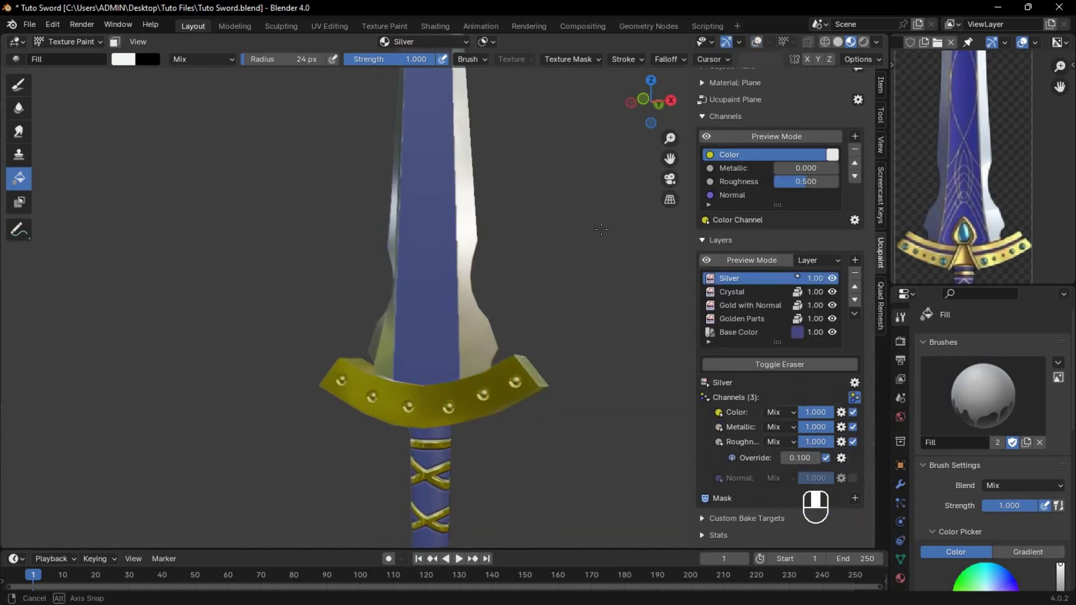
middle_click_drag(622, 235, 636, 230)
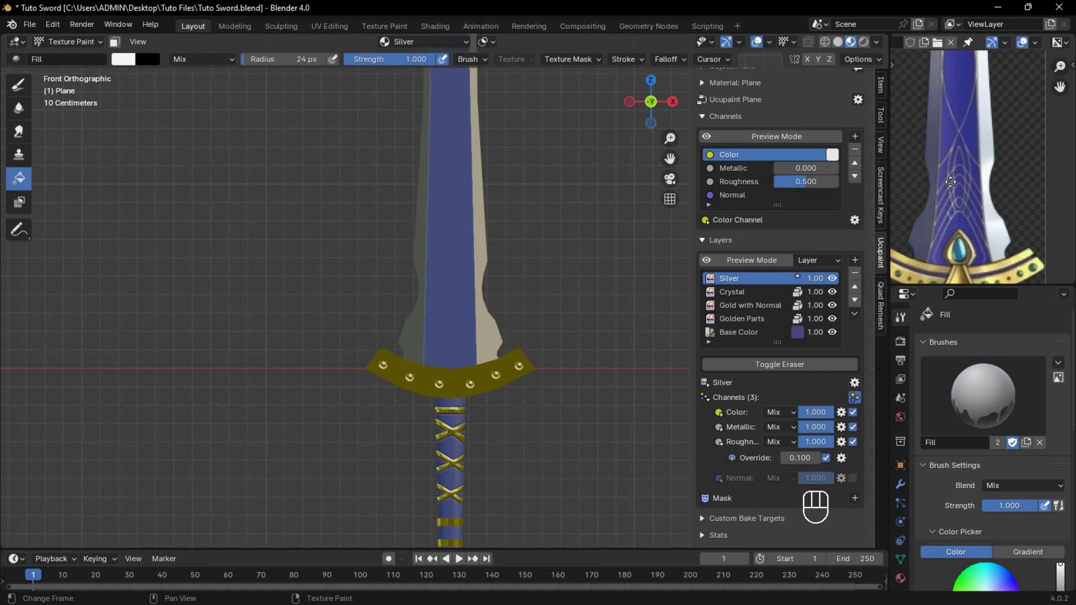
Step: Set up the Draw brush on the Gold with Normal layer with the stored yellow and a 5 px radius
middle_click_drag(981, 127, 991, 125)
scroll(528, 373, "up", 2)
key("q")
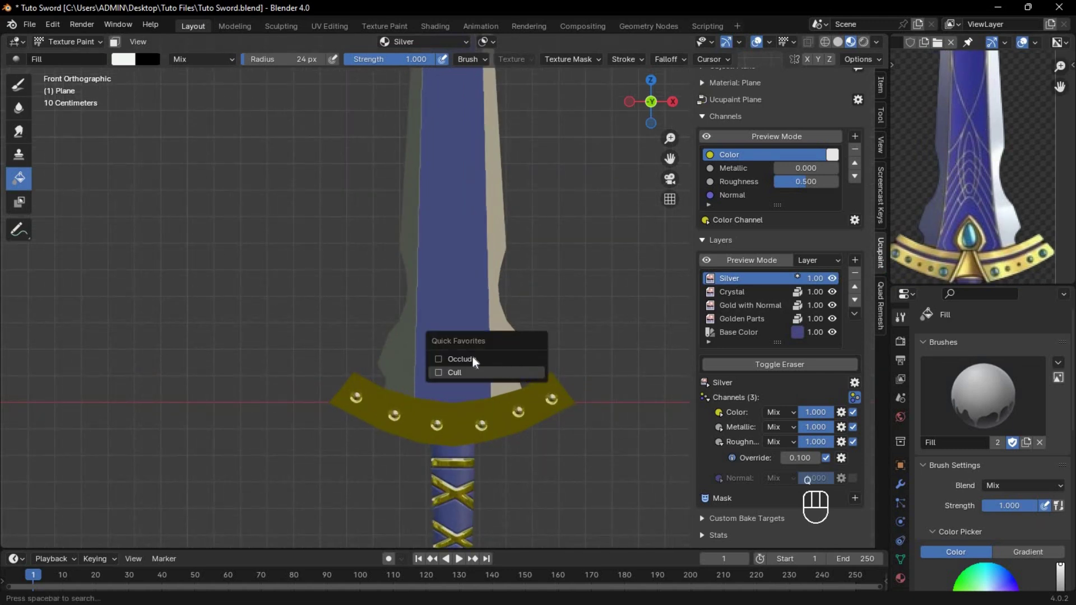
left_click(754, 304)
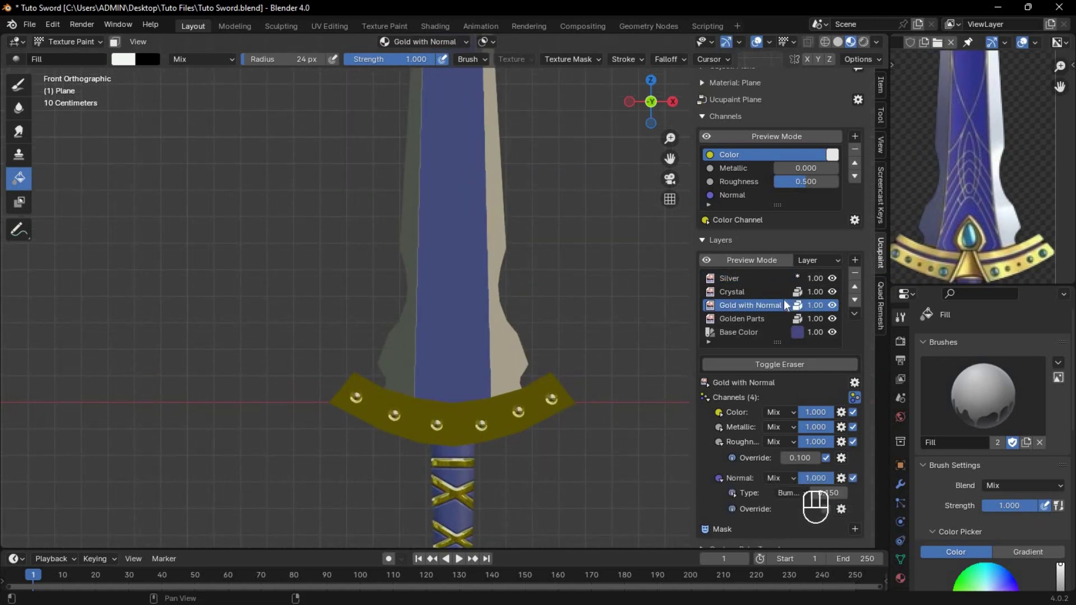
left_click(18, 85)
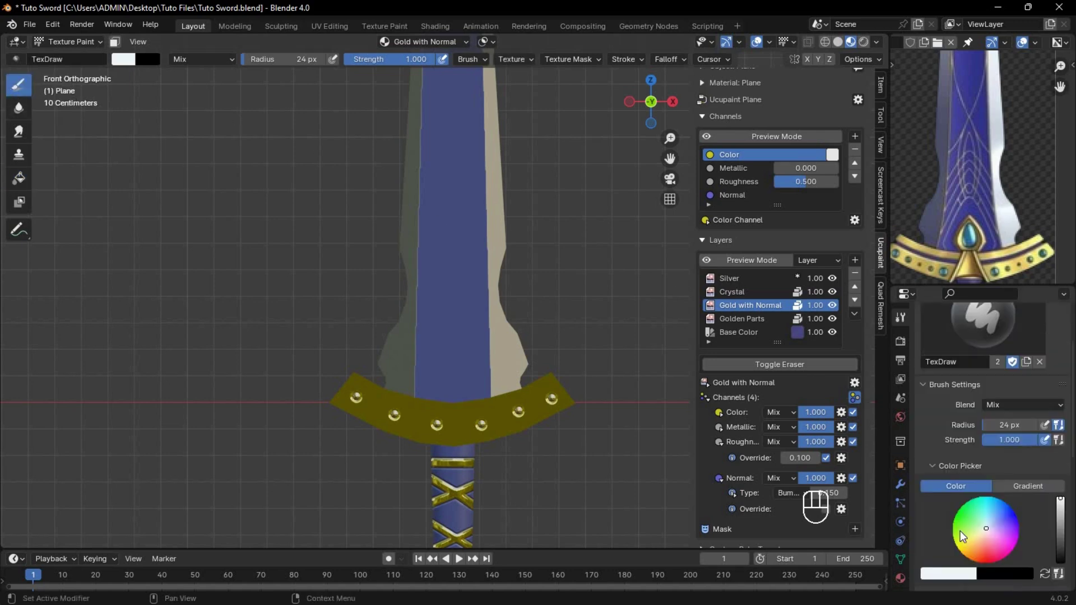
scroll(958, 531, "down", 5)
left_click(927, 514)
key("f")
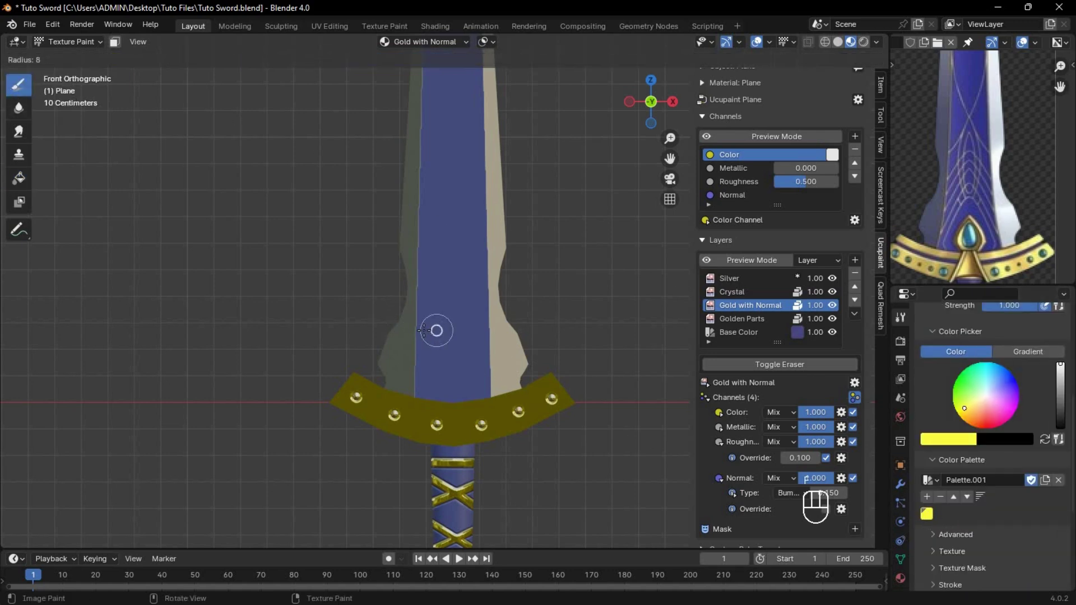
left_click(429, 330)
scroll(435, 325, "up", 3)
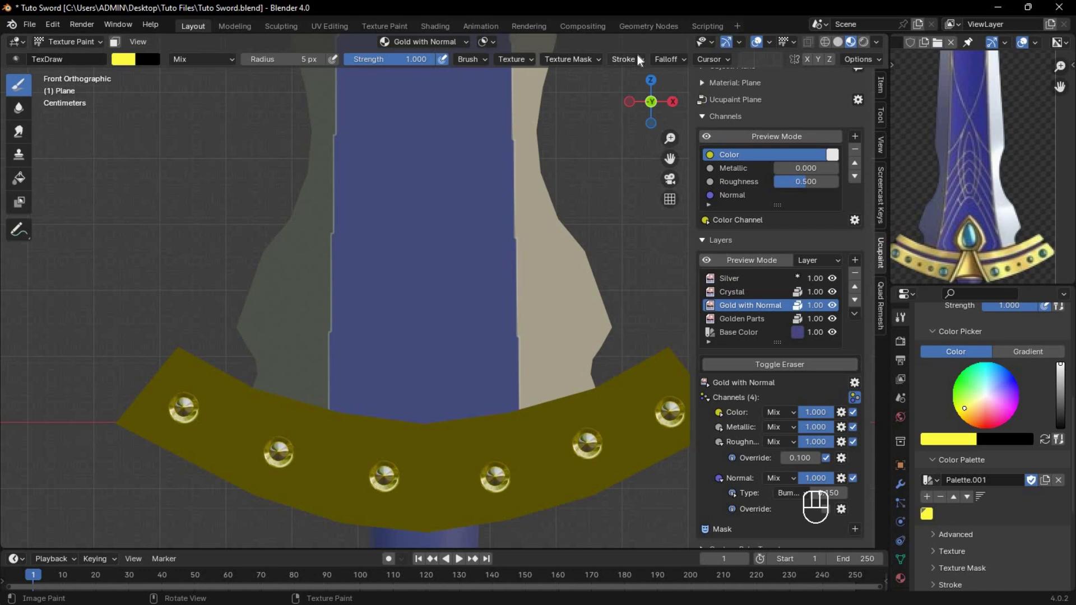
Step: Check the brush stroke settings, and restrict painting to the blade's front center faces with the paint mask
left_click(639, 60)
left_click(543, 236)
key("Tab")
mouse_move(286, 413)
middle_mouse_down()
mouse_move(430, 262)
mouse_move(445, 315)
mouse_move(373, 286)
mouse_move(102, 32)
middle_mouse_up()
key("Tab")
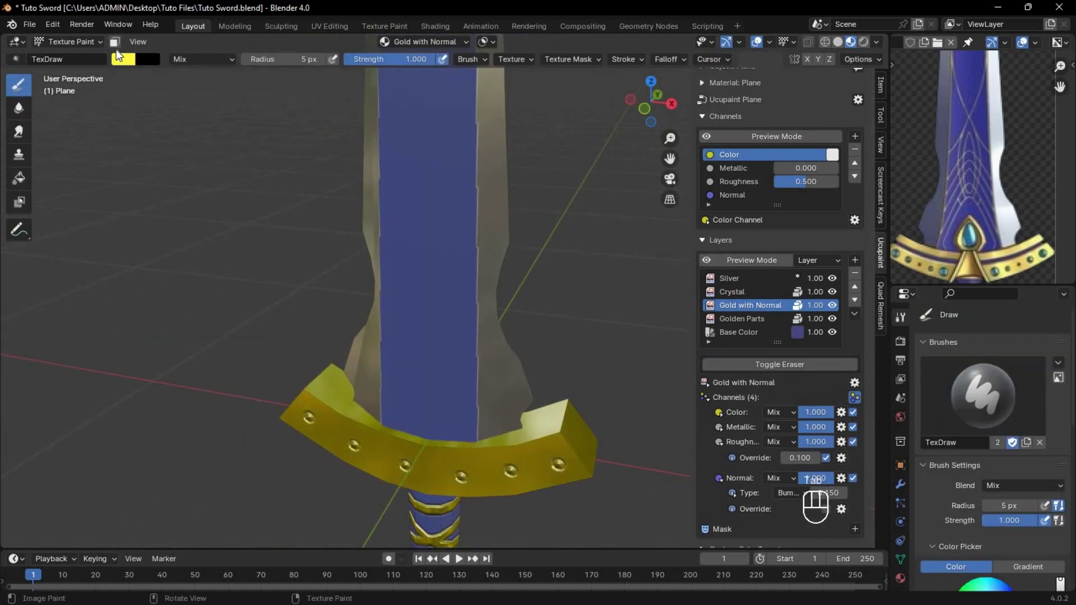
key("KP_1")
Step: Paint a curved gold line across the lower blade center with a 5 px radius at 0.552 strength
scroll(310, 377, "up", 2)
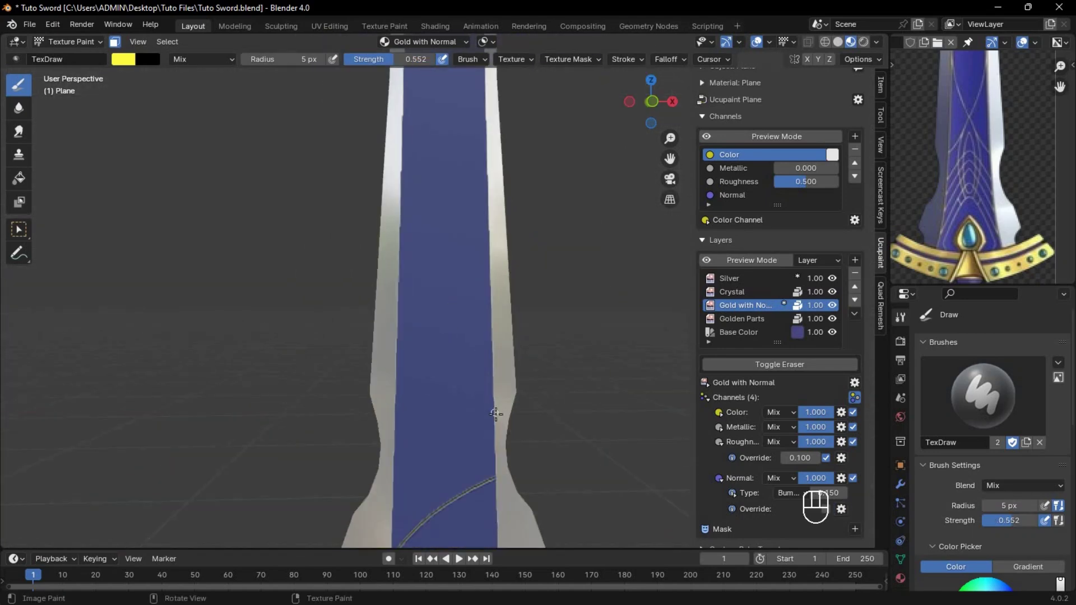
middle_click_drag(405, 264, 469, 190, "ctrl")
middle_click_drag(533, 438, 554, 275, "shift")
mouse_move(359, 84)
middle_mouse_down("shift")
mouse_move(331, 276)
mouse_move(385, 533)
middle_mouse_up("shift")
Step: Paint a thin diagonal gold line on the upper blade center with a 2 px radius at 0.552 strength, and save the file
scroll(428, 359, "down", 1)
key("f")
left_click(426, 358)
scroll(368, 302, "down", 2)
middle_click_drag(408, 346, 440, 494, "shift")
scroll(440, 493, "down", 1)
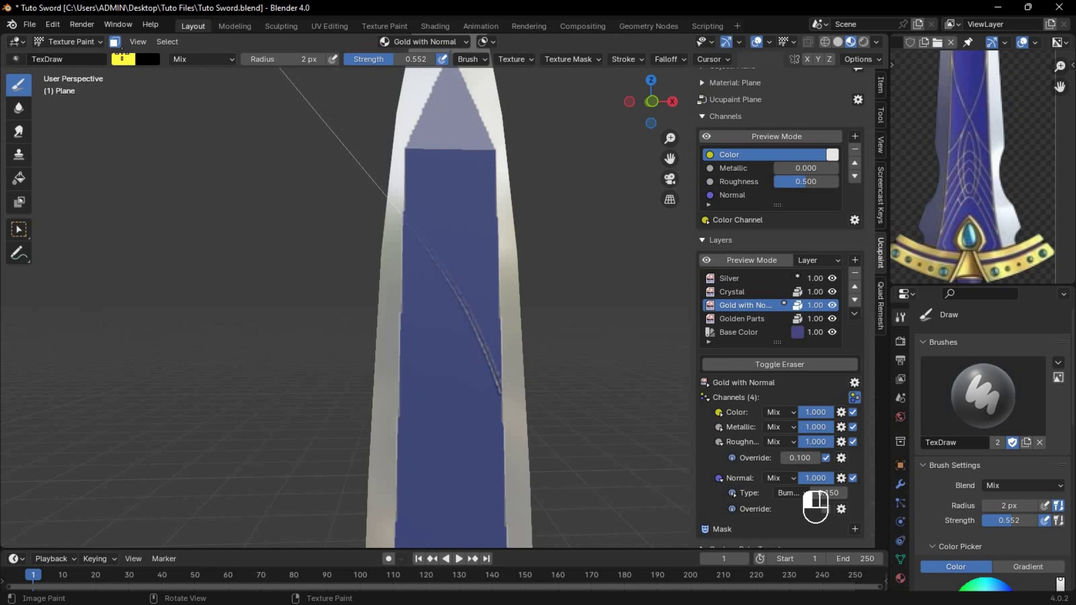
mouse_move(438, 314)
middle_mouse_down("shift")
mouse_move(434, 269)
mouse_move(210, 266)
mouse_move(560, 286)
middle_mouse_up("shift")
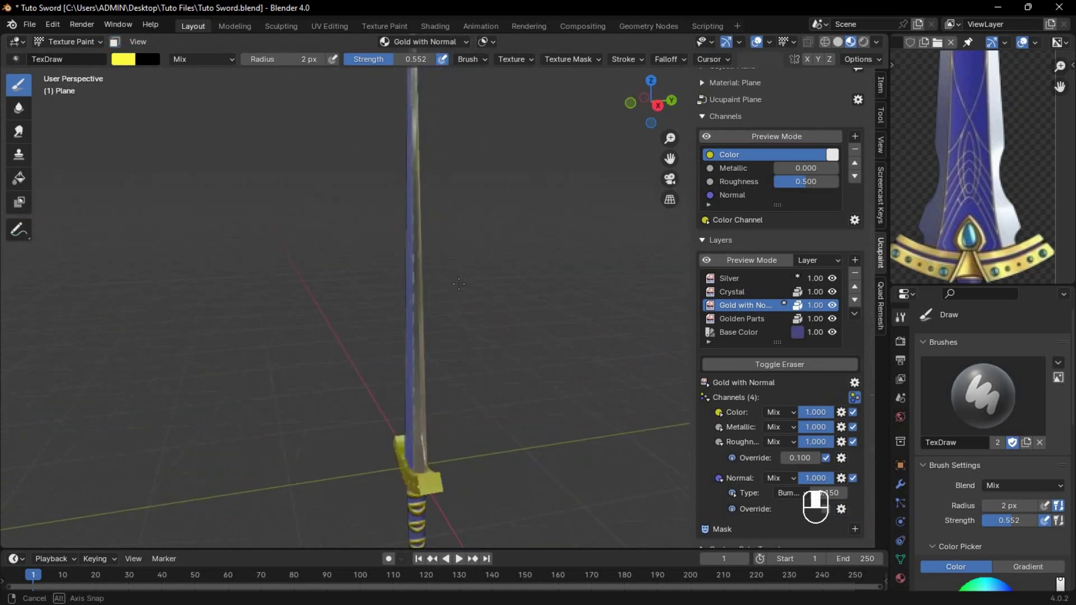
key("ctrl+s")
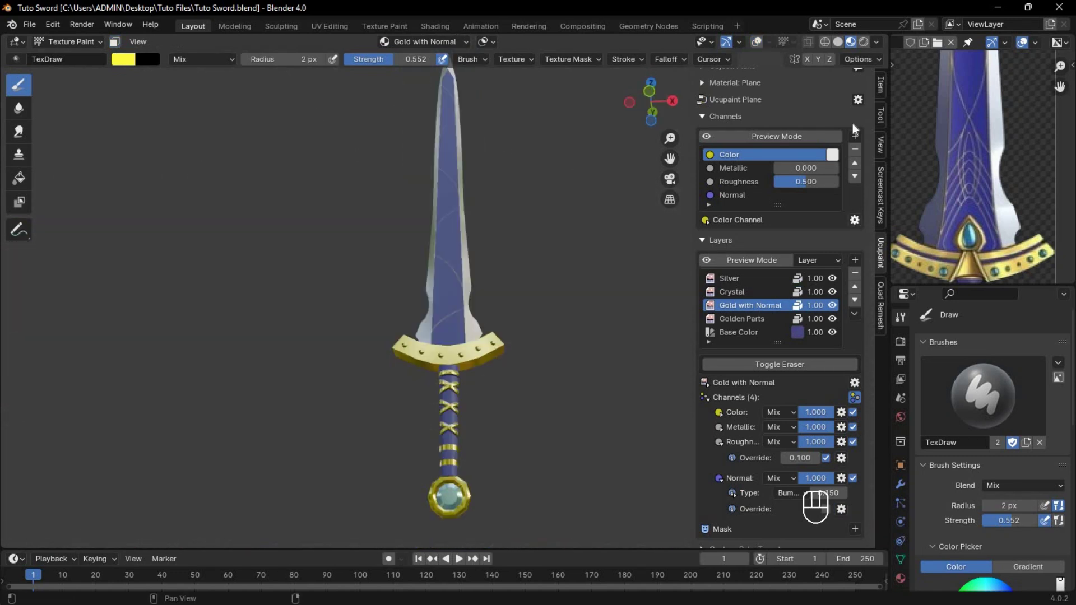
Step: Bake all Ucupaint channels to 1024 × 1024 images with 4 samples, a 5 px margin and FXAA enabled
left_click(859, 99)
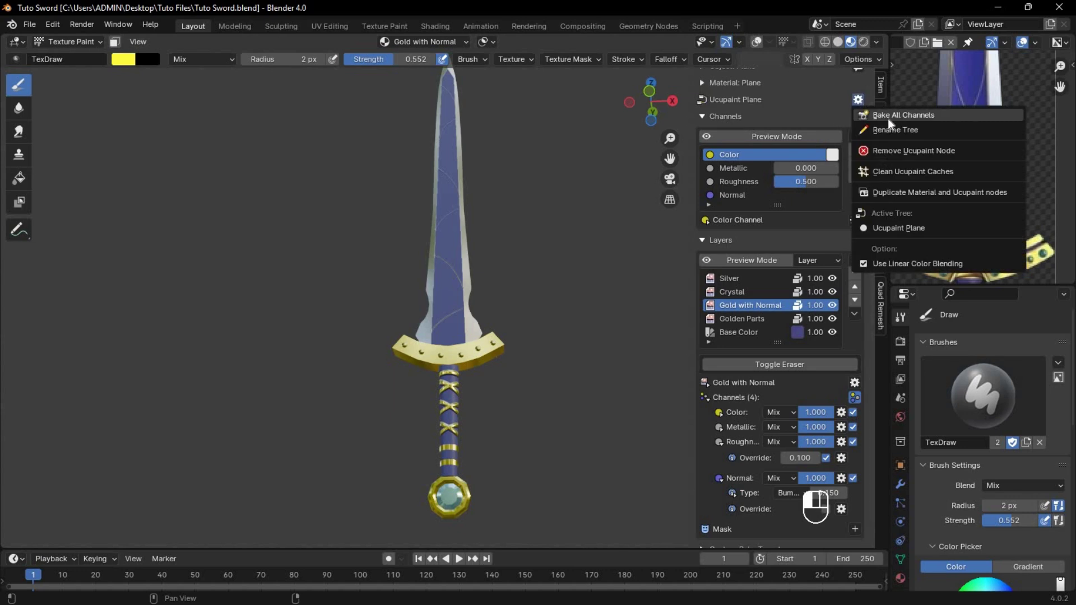
left_click(889, 119)
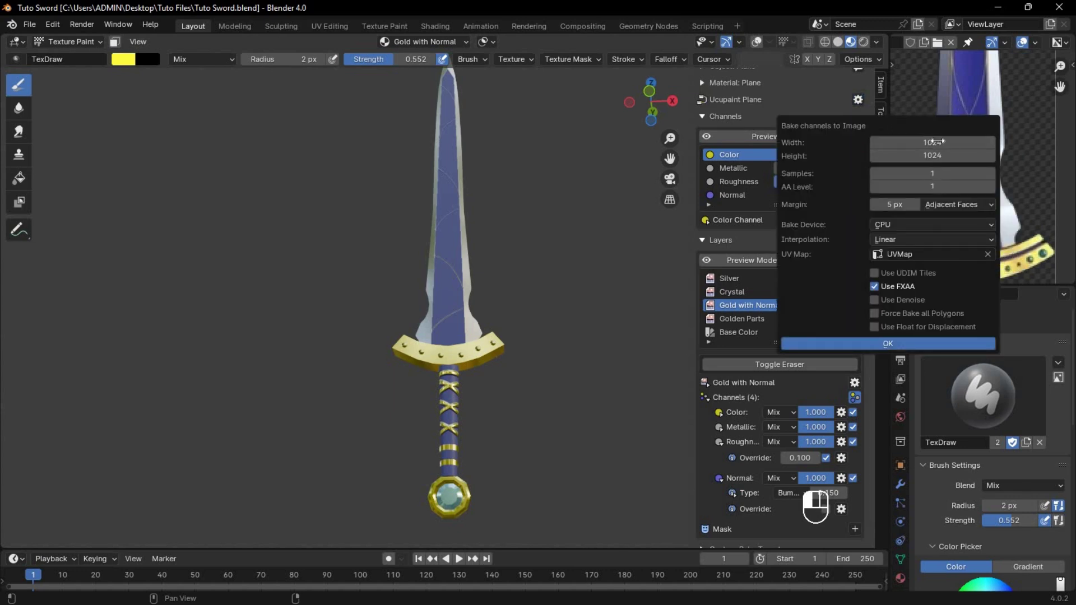
left_click(941, 173)
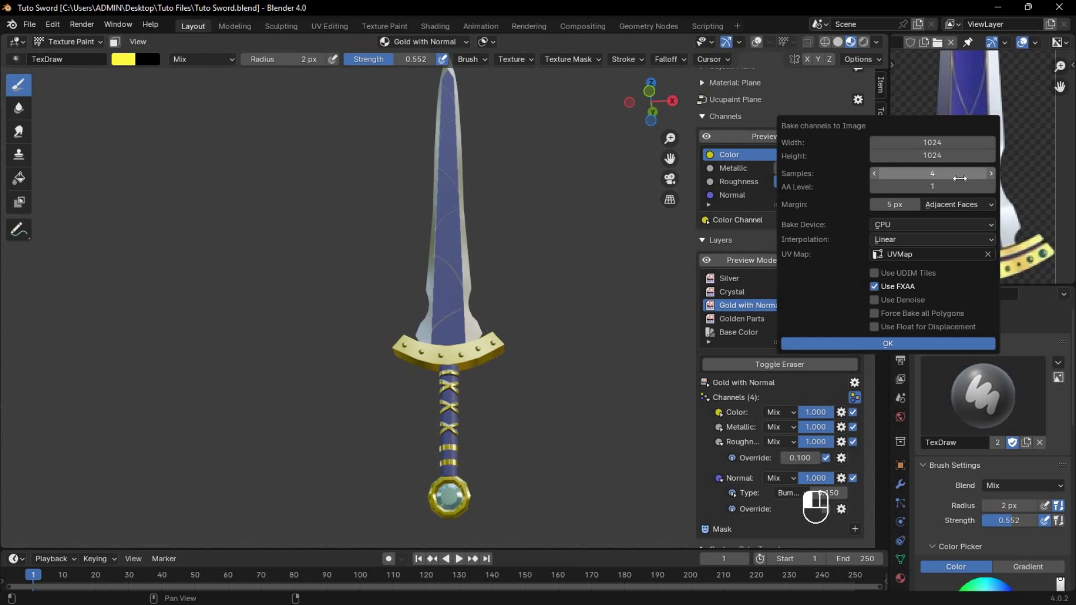
left_click(896, 343)
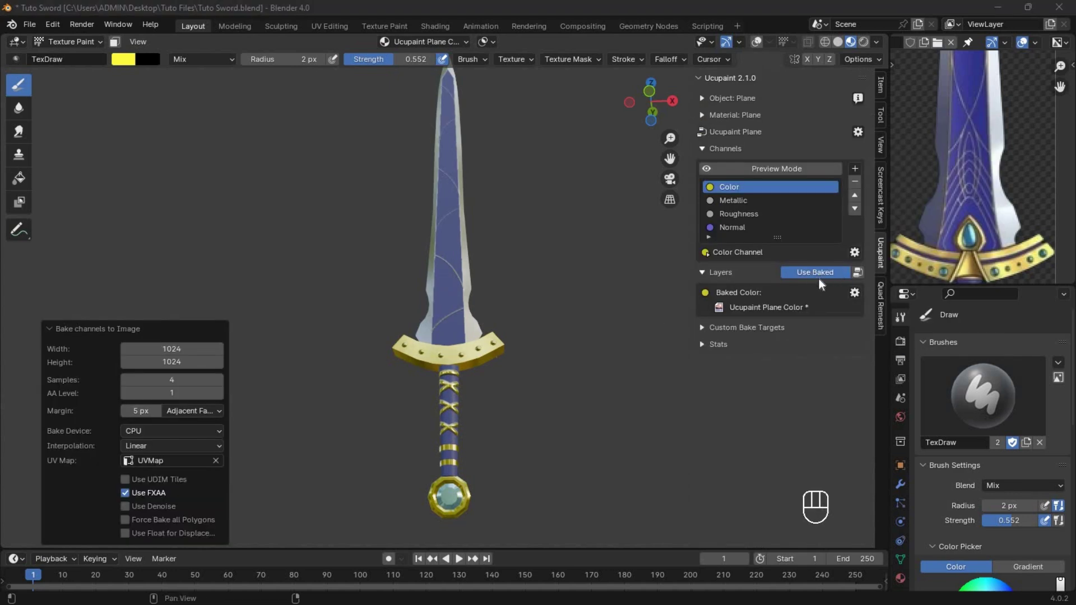
Step: Check the Ucupaint node in the material's node tree, and enable the baked textures outside the Ucupaint node
left_click(435, 26)
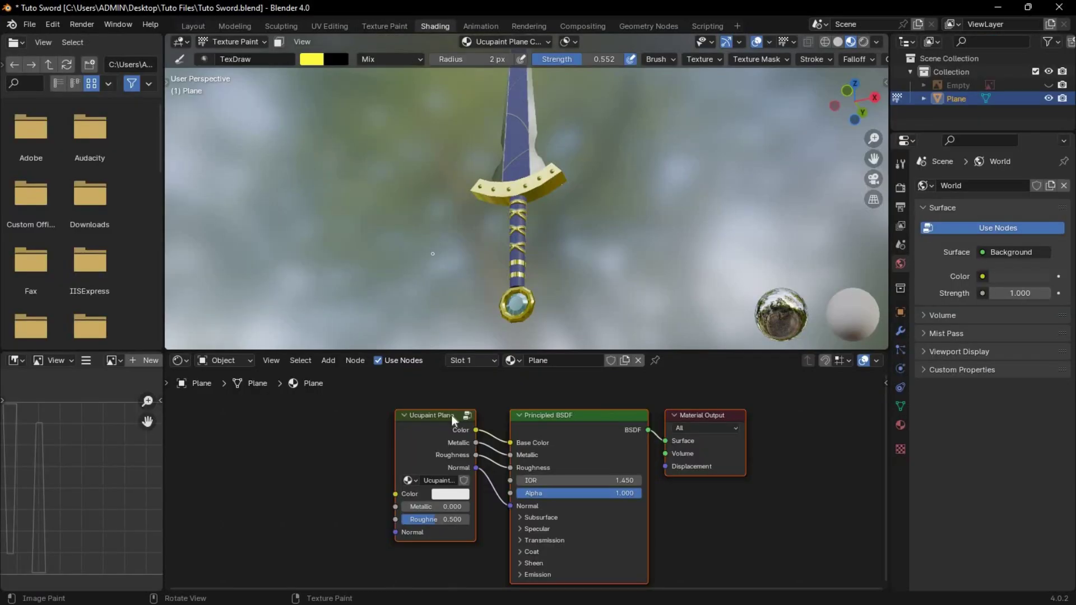
left_click(193, 27)
left_click(858, 273)
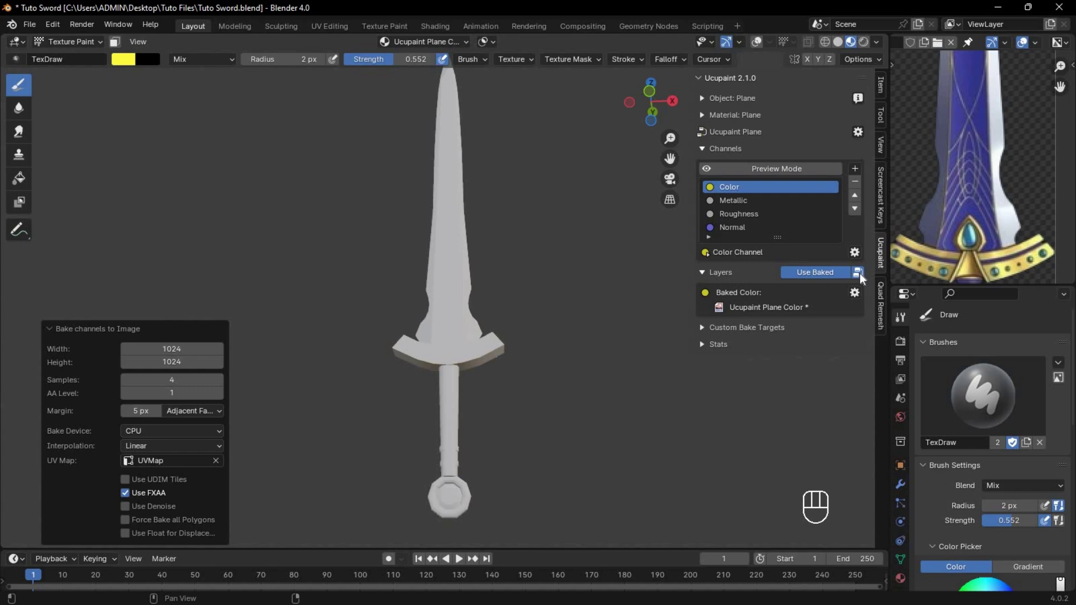
Step: Examine the baked Metallic, Roughness and Normal image nodes and their textures in the sword material's node tree
left_click(435, 27)
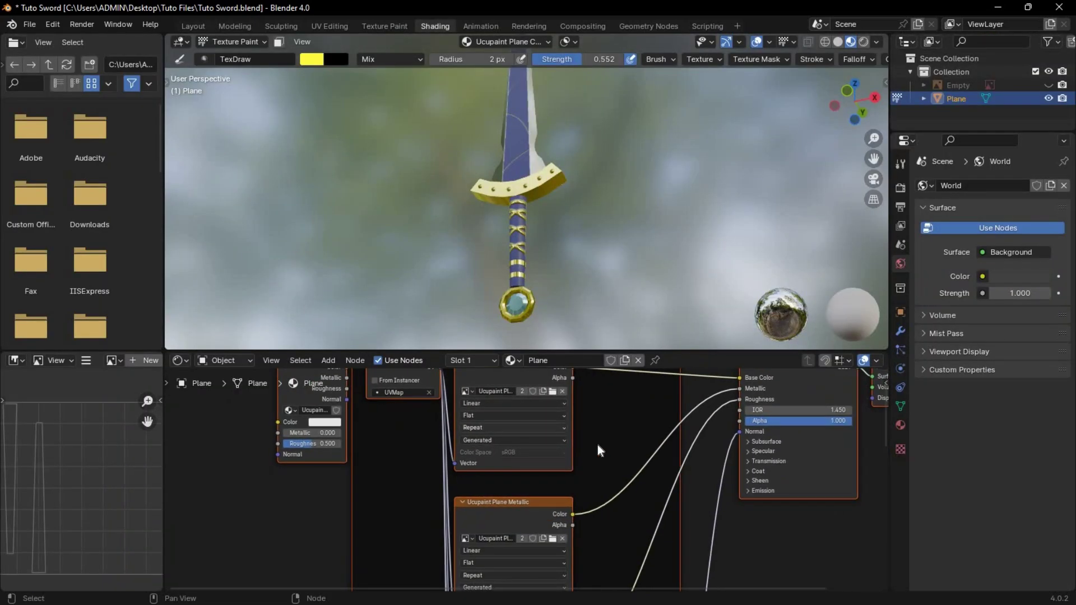
middle_click_drag(471, 561, 466, 414)
left_click(466, 415)
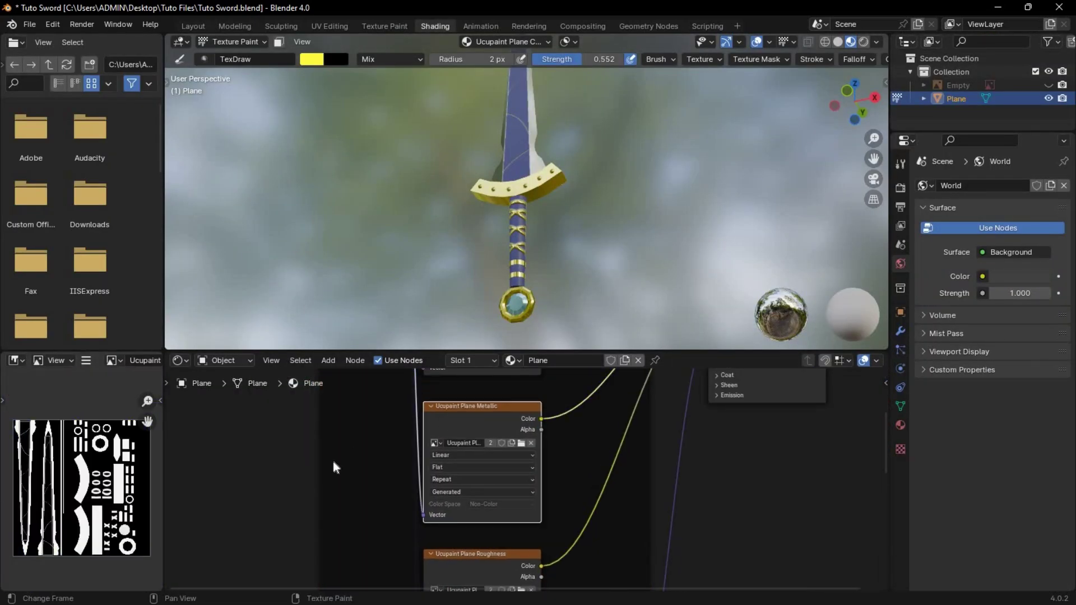
middle_click_drag(348, 555, 351, 420)
left_click(459, 421)
left_click(485, 568)
scroll(107, 489, "up", 3)
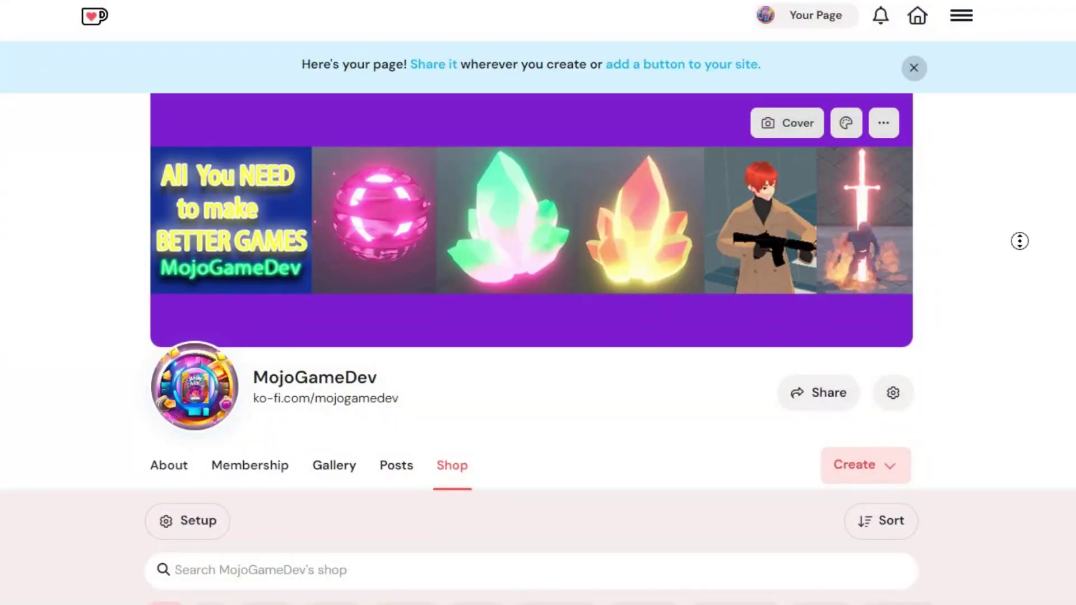
Step: Browse the assets offered in the MojoGameDev shop on Ko-fi
scroll(1019, 269, "down", 2)
scroll(1019, 308, "down", 20)
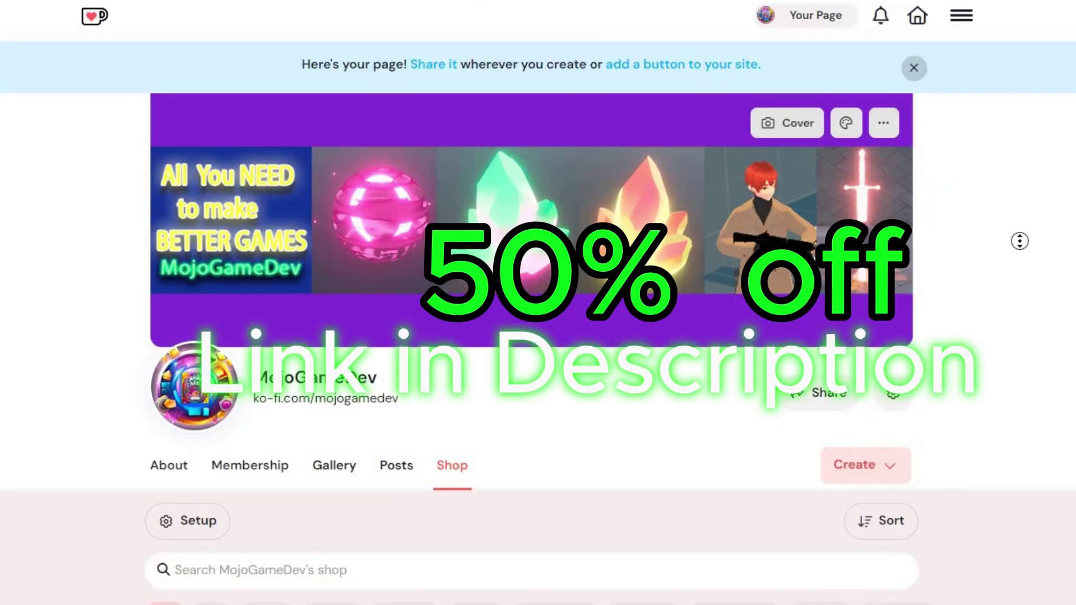
scroll(1019, 310, "down", 8)
scroll(1019, 310, "down", 20)
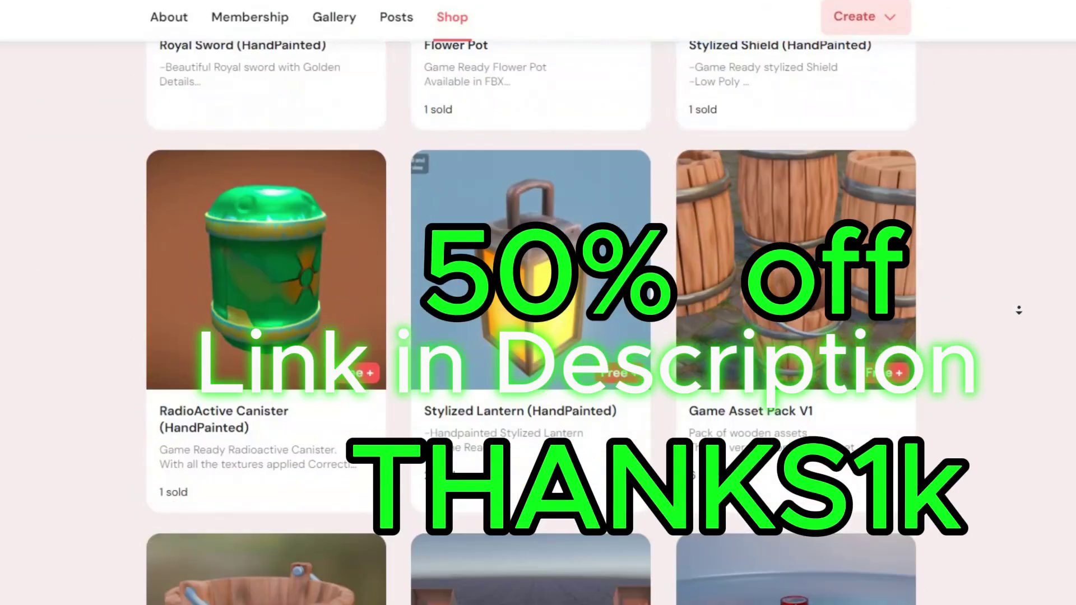
scroll(1020, 310, "down", 10)
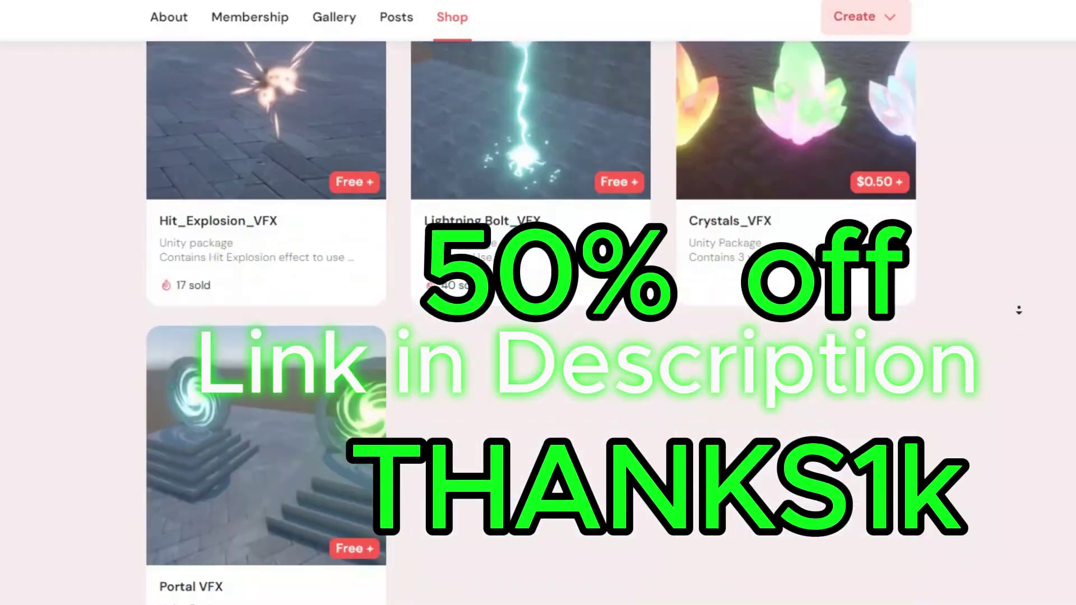